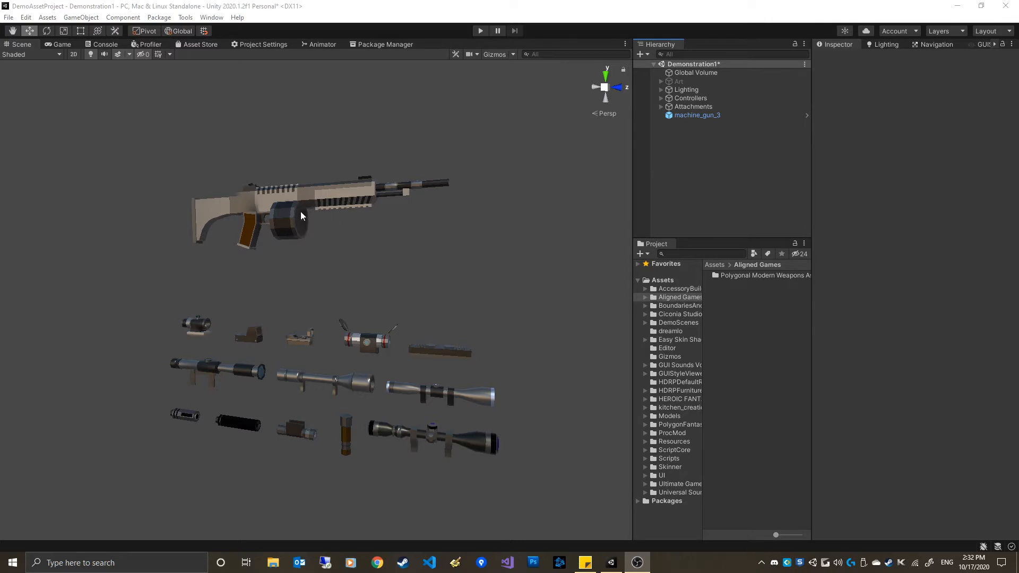
Orbit around the scene to examine the machine gun and its attachment models
left_click_drag(336, 164, 426, 259, "alt")
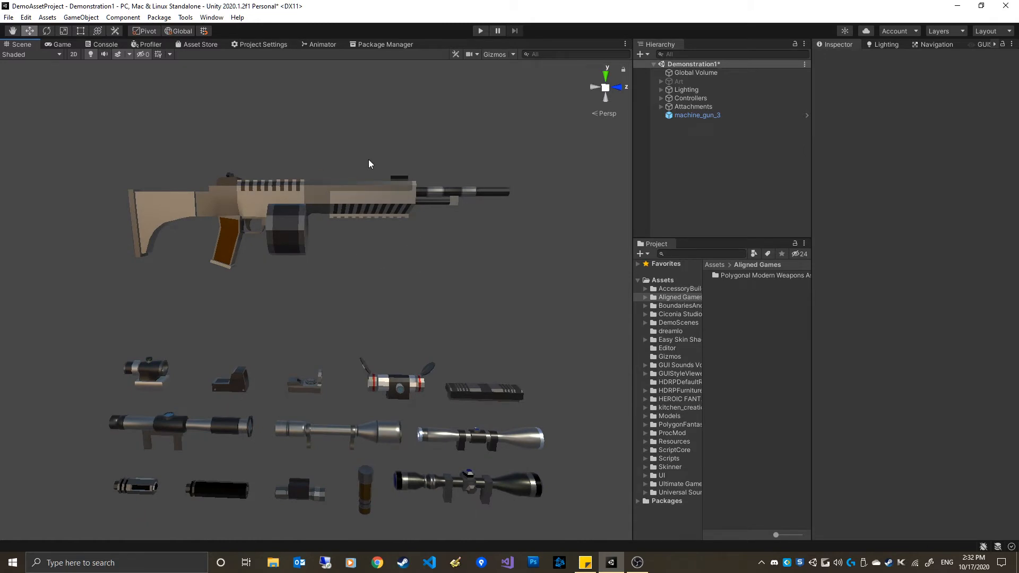
left_click_drag(388, 218, 400, 266, "alt")
middle_click_drag(399, 265, 416, 282)
left_click_drag(325, 237, 244, 164, "alt")
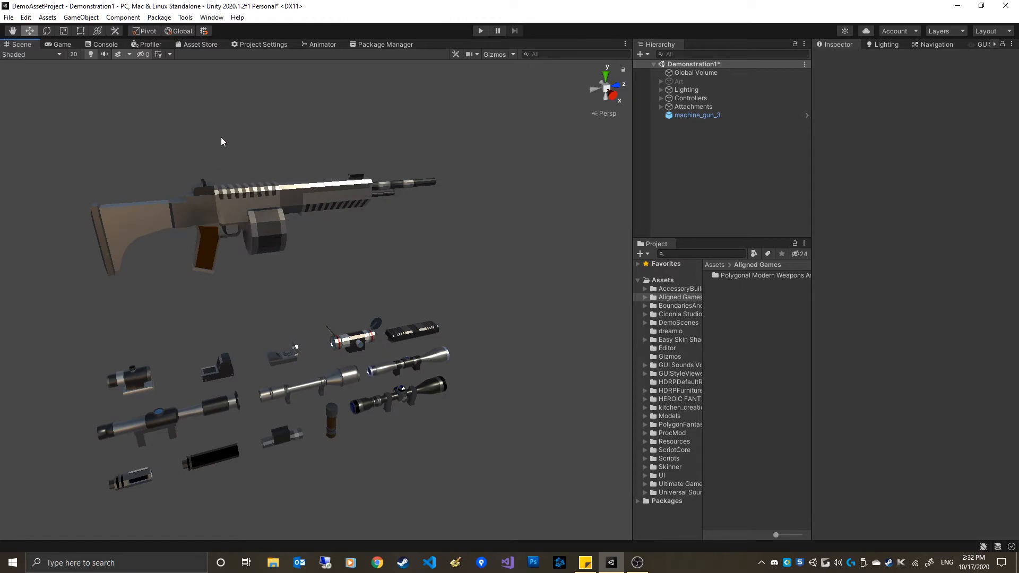
left_click_drag(226, 189, 361, 237, "alt")
left_click_drag(413, 257, 318, 295, "alt")
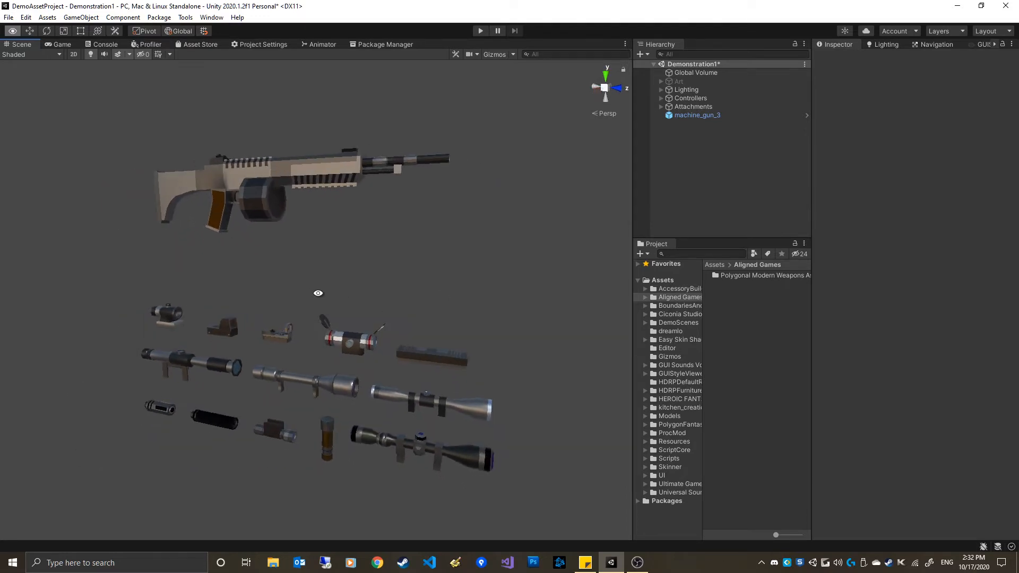
Create a new Accessory Config asset in the Aligned Games folder, keeping its default name
right_click(726, 322)
mouse_move(791, 244)
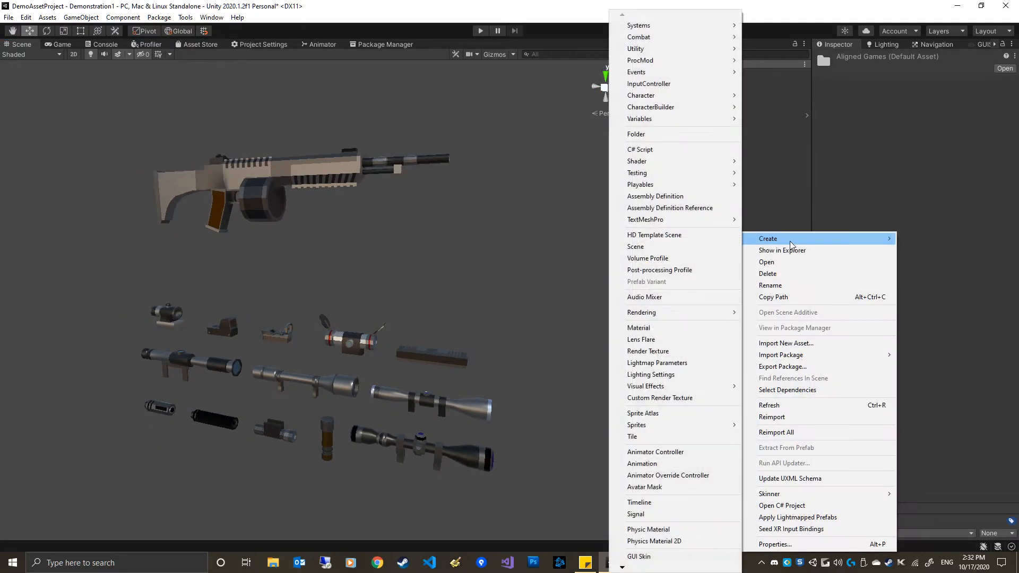
mouse_move(663, 99)
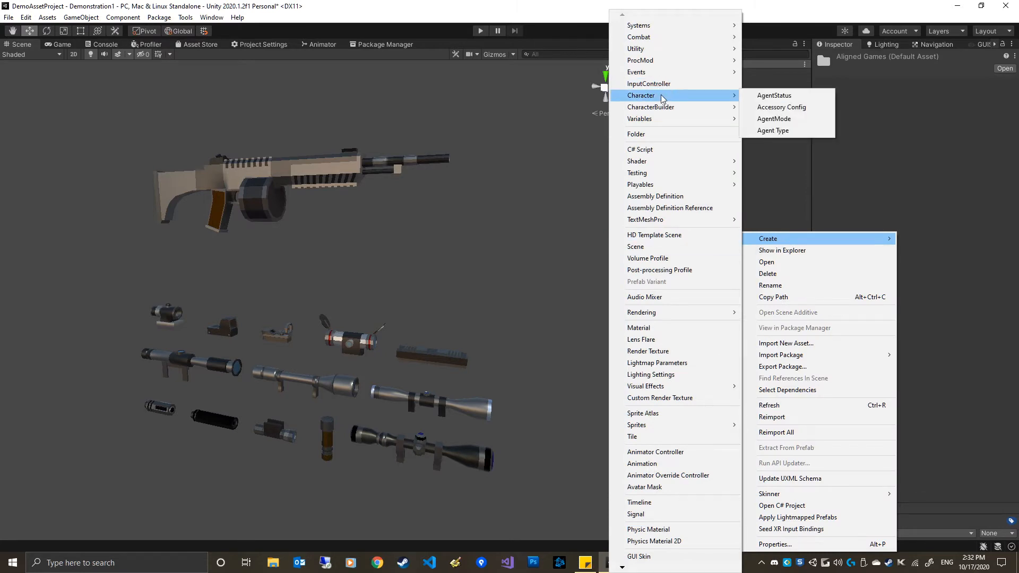
left_click(790, 109)
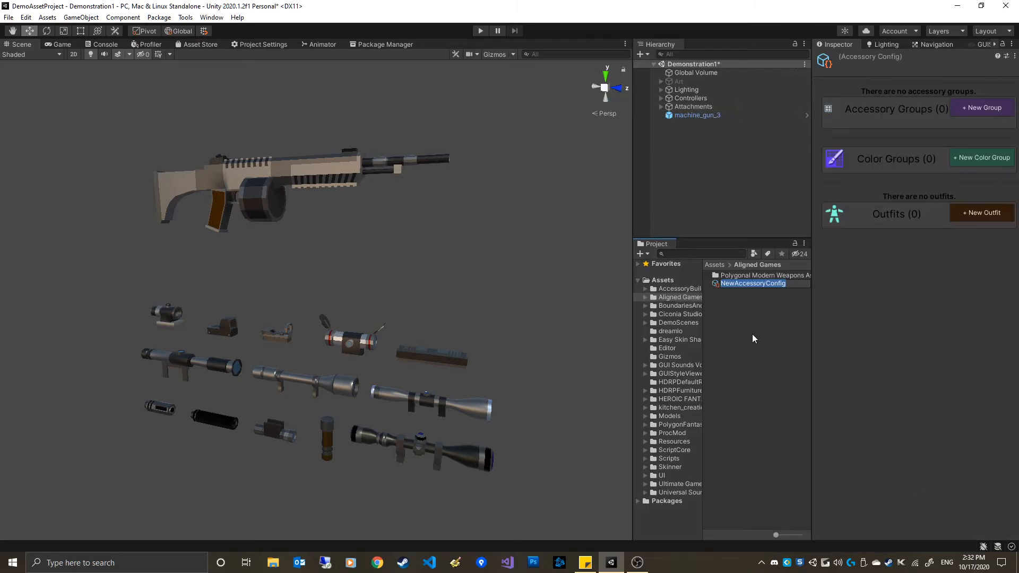
key("Return")
Add an accessory group named Sights to the config
left_click(985, 110)
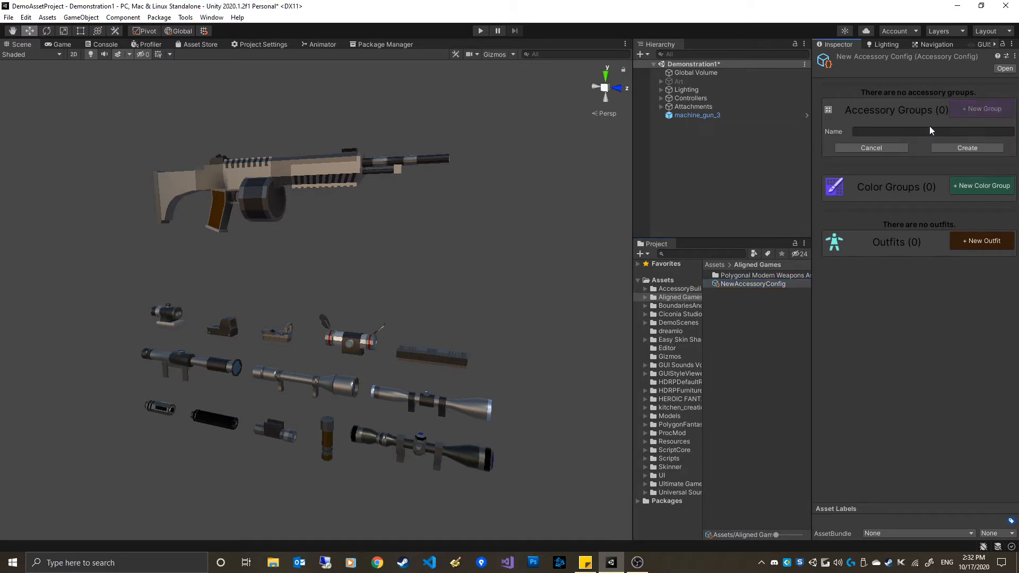
left_click(876, 133)
type("Sights")
left_click(971, 148)
Add a second accessory group named Underbarrel
left_click(983, 99)
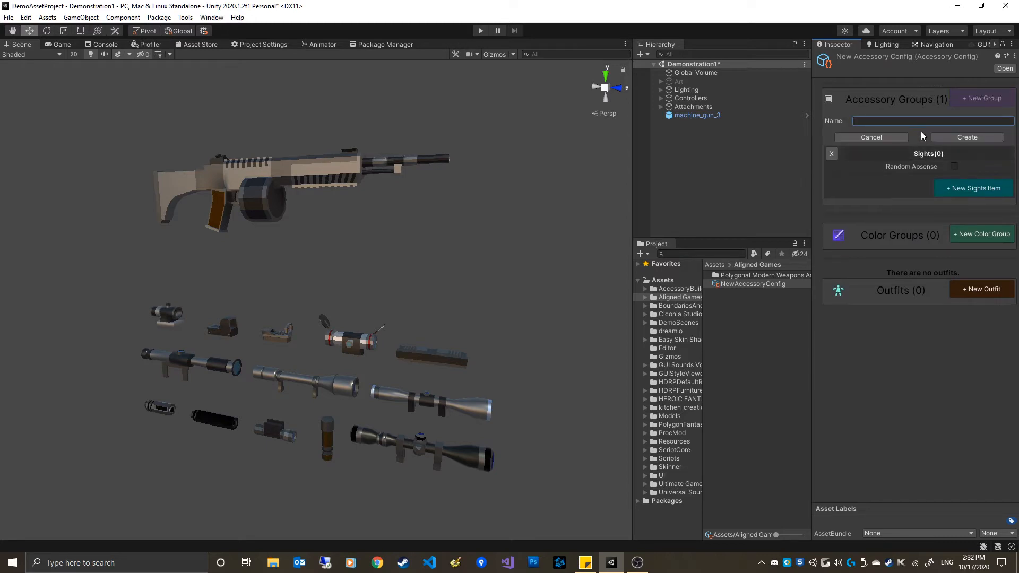
type("Underbarrel")
left_click(952, 136)
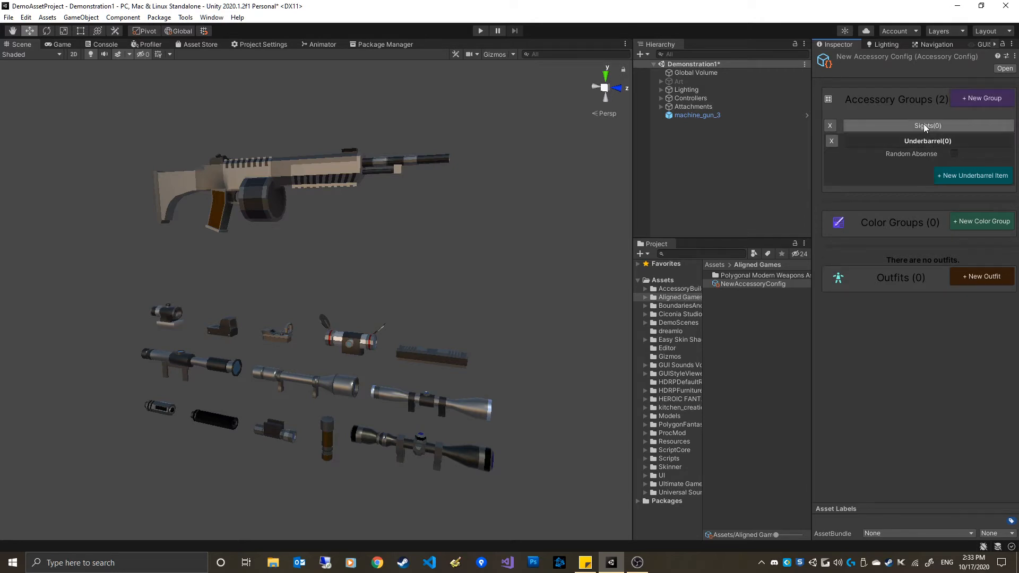
Unpack the machine_gun_3 prefab completely
left_click(699, 116)
left_click_drag(243, 201, 306, 247, "alt")
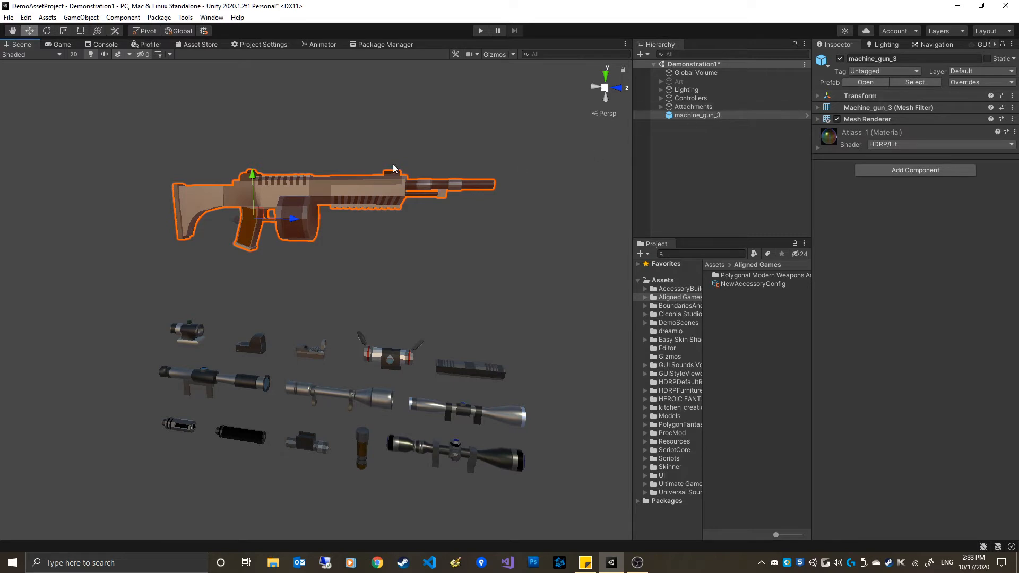
right_click(697, 114)
mouse_move(757, 227)
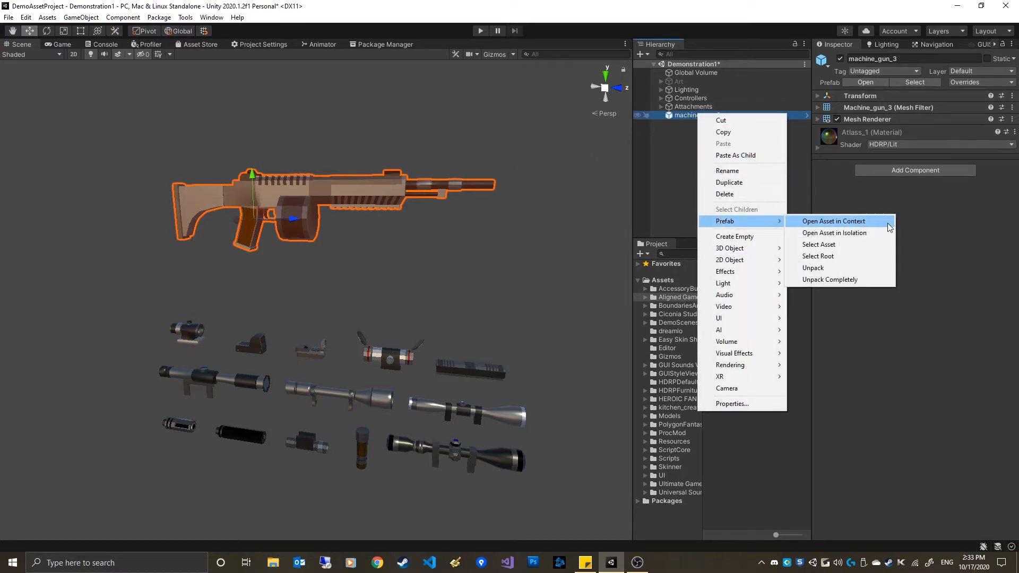
left_click(830, 279)
Parent the Attachments object under machine_gun_3
left_click(719, 127)
left_click(711, 116)
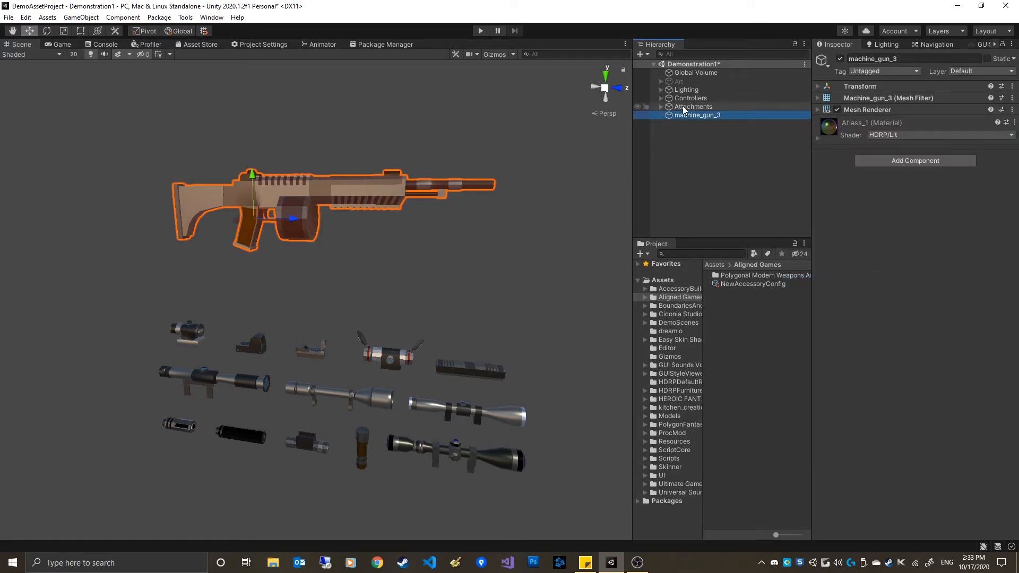
left_click_drag(693, 109, 700, 117)
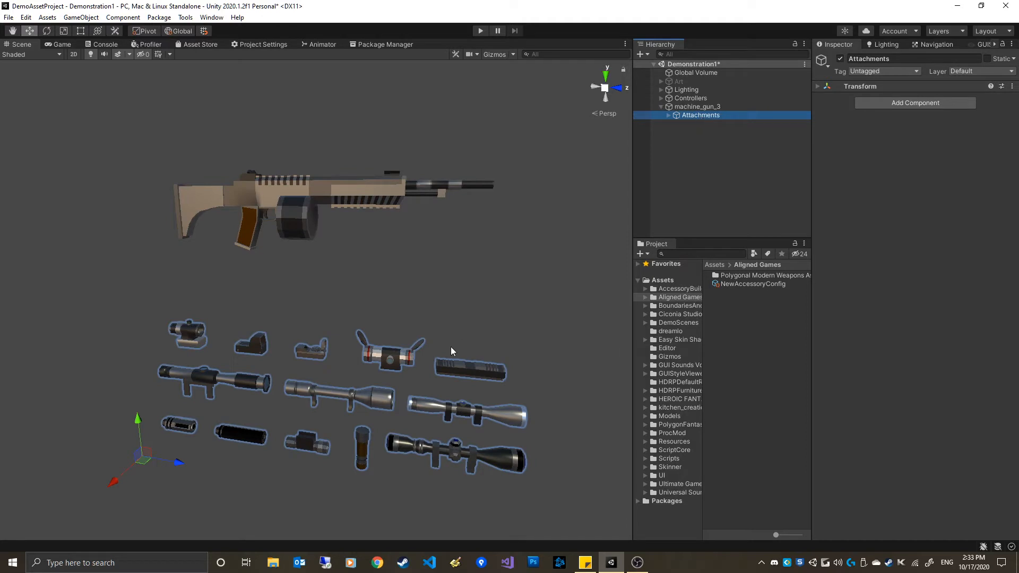
Move the compensator_1 attachment onto the muzzle end of the gun barrel
left_click(669, 116)
left_click(713, 124)
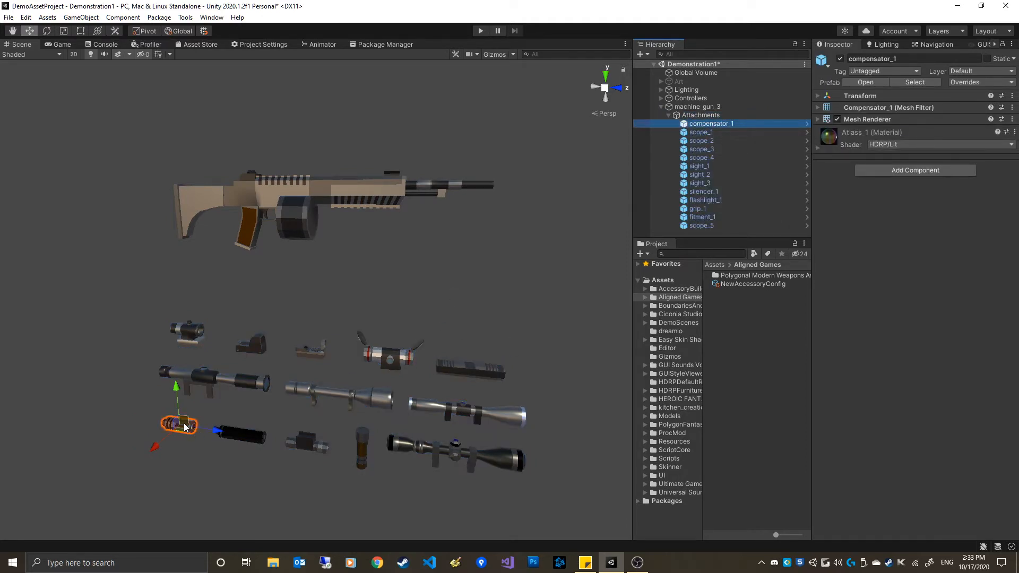
left_click_drag(186, 427, 336, 273)
key("f")
scroll(469, 444, "down", 5)
left_click_drag(356, 416, 291, 326, "alt")
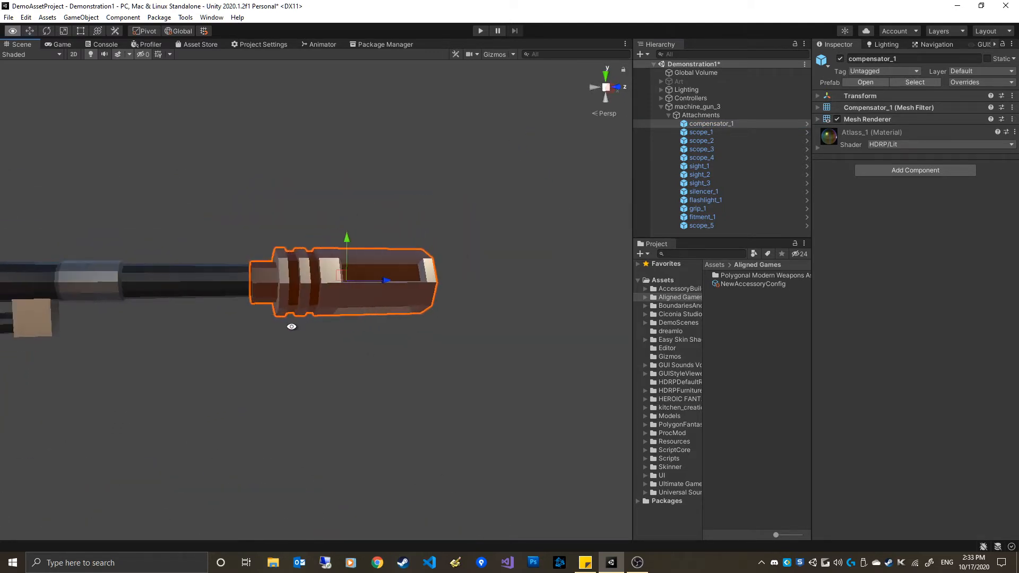
scroll(318, 315, "down", 7)
middle_click_drag(338, 321, 398, 300)
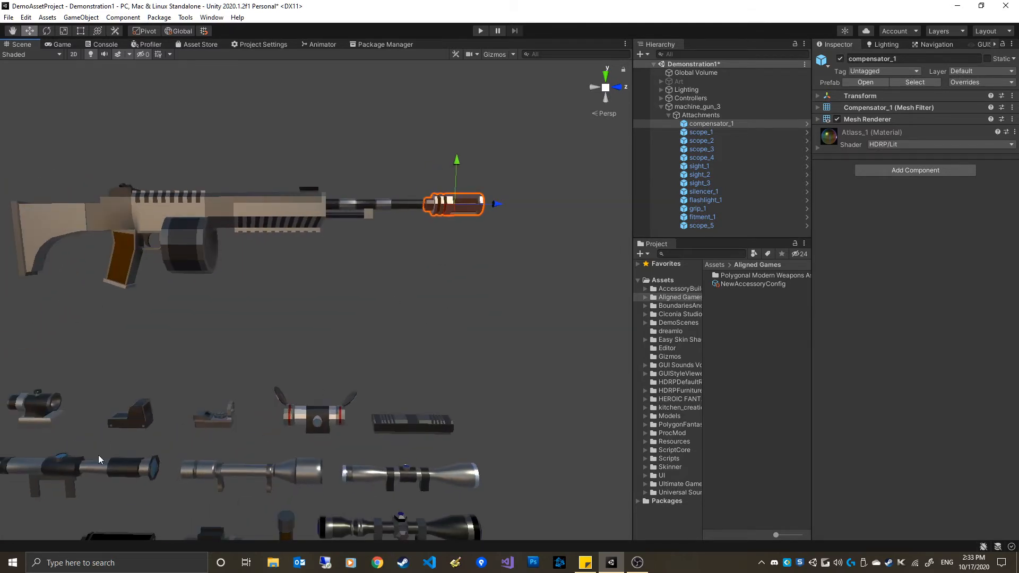
Move the silencer_1 attachment onto the muzzle end of the gun barrel
scroll(141, 461, "down", 3)
left_click(183, 467)
left_click_drag(204, 457, 441, 228)
key("f")
left_click_drag(335, 323, 361, 255, "alt")
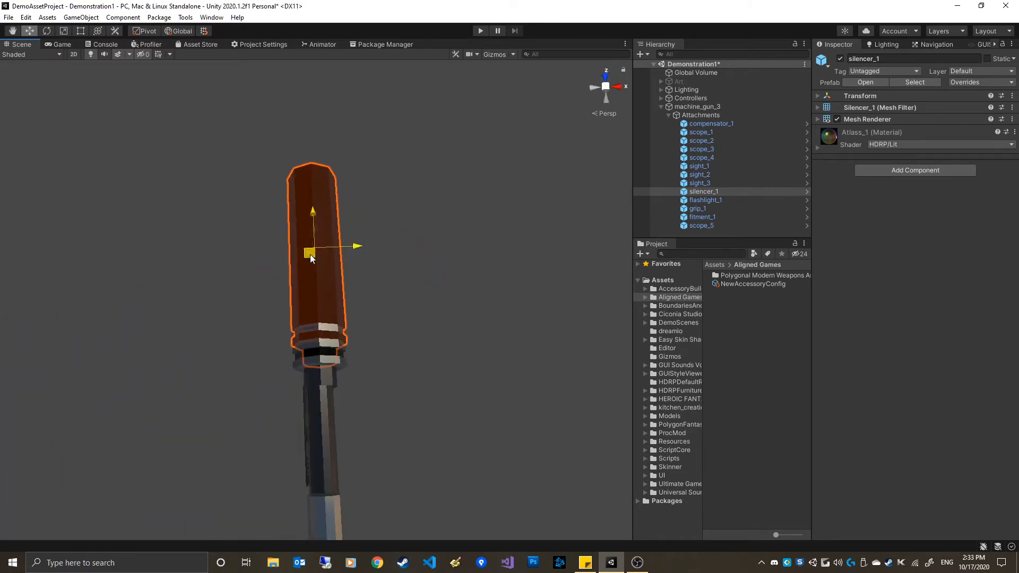
left_click_drag(401, 291, 292, 387, "alt")
left_click_drag(353, 331, 358, 333, "alt")
mouse_move(296, 337)
left_mouse_down("alt")
mouse_move(395, 213)
mouse_move(359, 398)
mouse_move(311, 341)
left_mouse_up("alt")
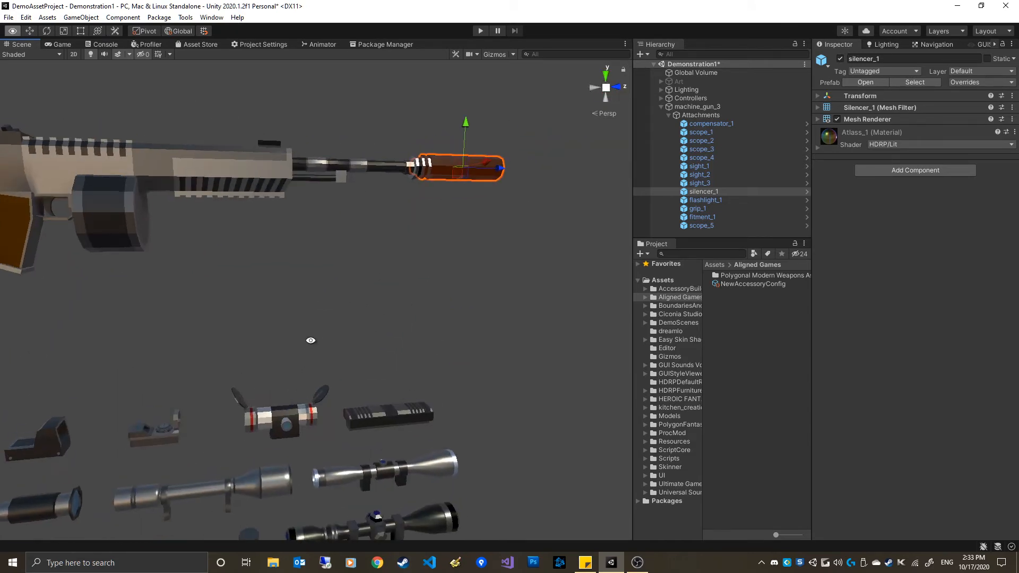
Add a third accessory group named Barrel to the accessory config
left_click(757, 284)
left_click(977, 100)
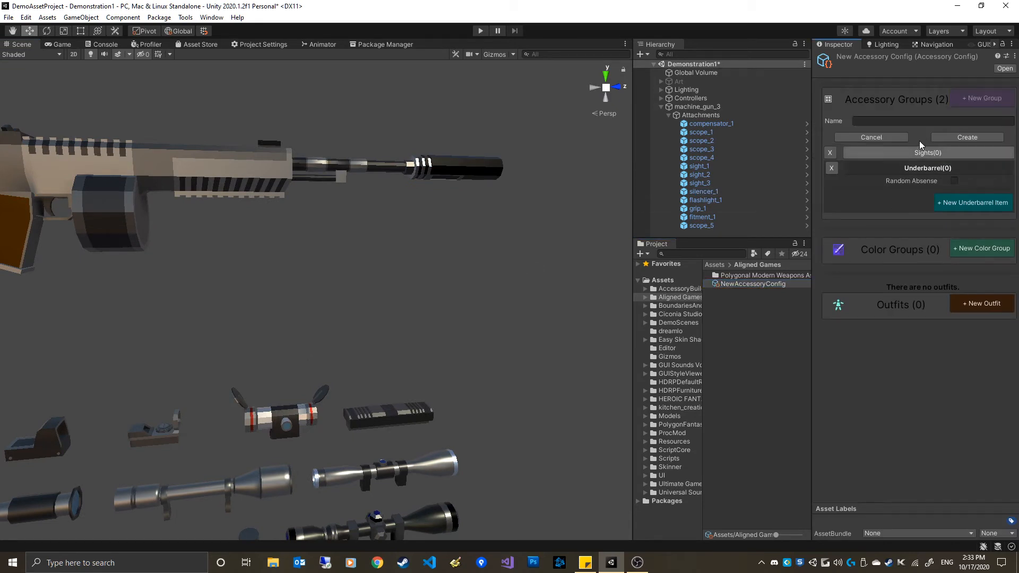
left_click(910, 122)
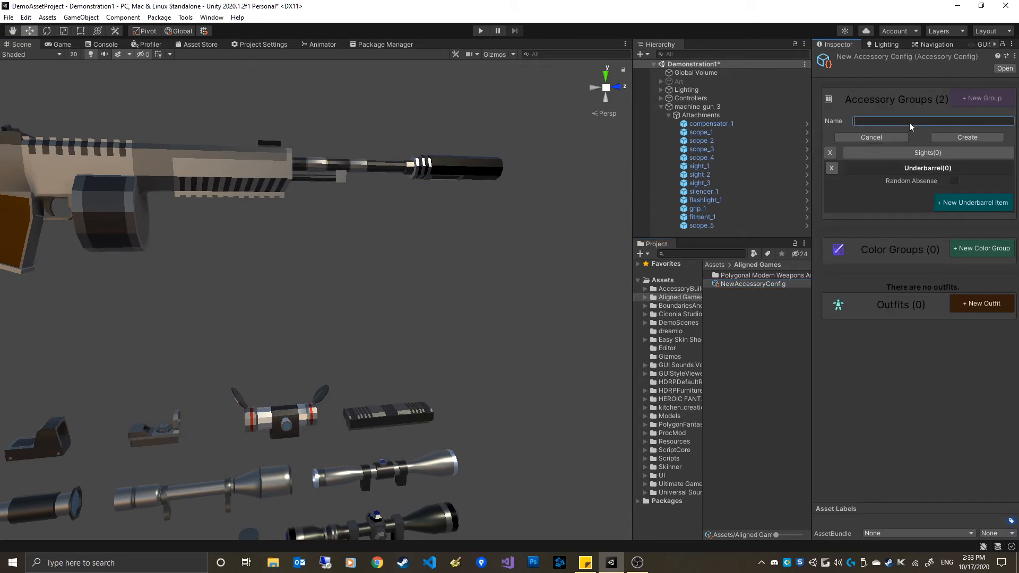
type("Barrel")
left_click(980, 138)
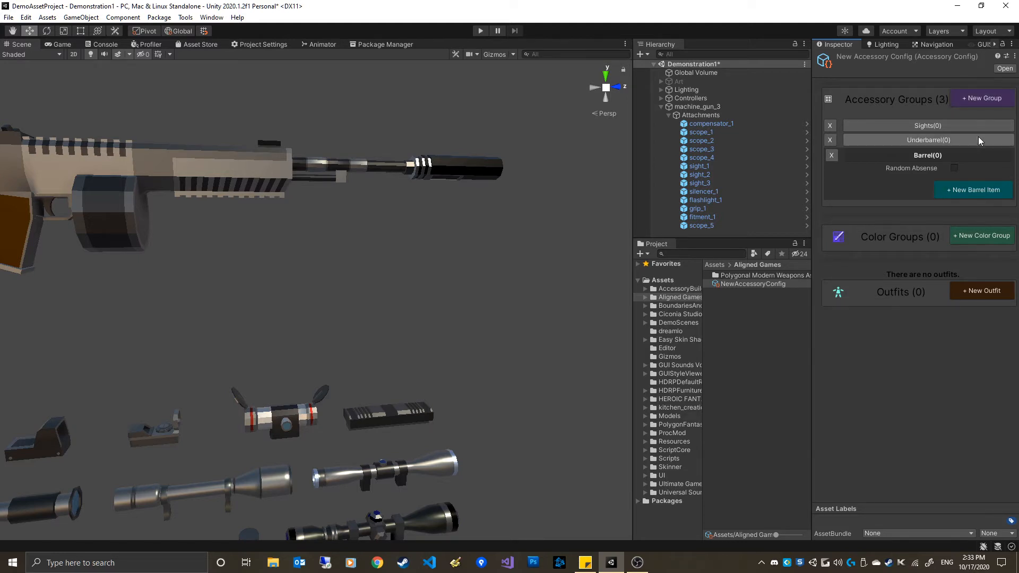
Move two sights onto the top rail of the gun
right_click_drag(389, 294, 311, 258, "alt")
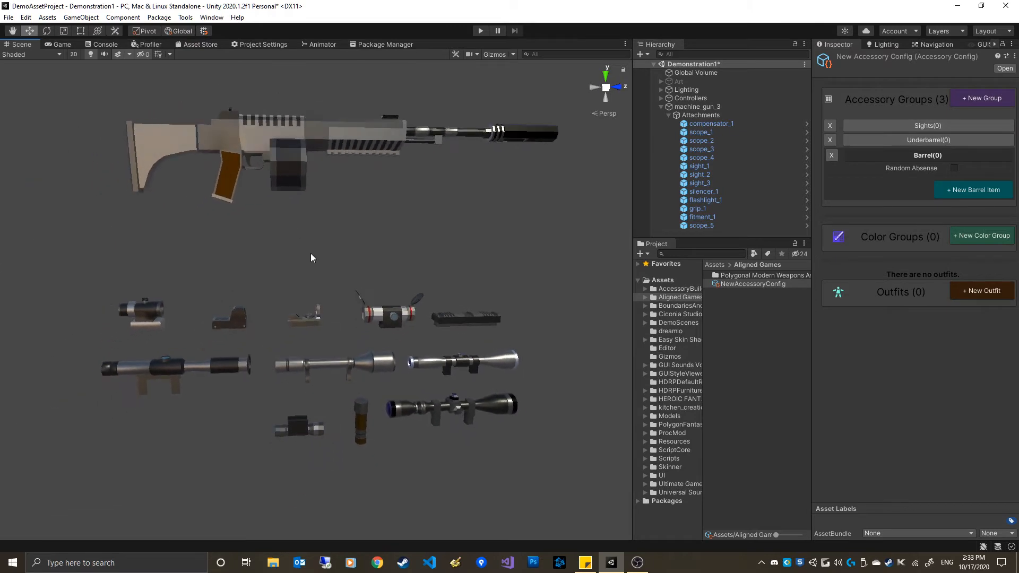
left_click(394, 319)
left_click_drag(382, 326, 263, 106)
left_click(242, 317)
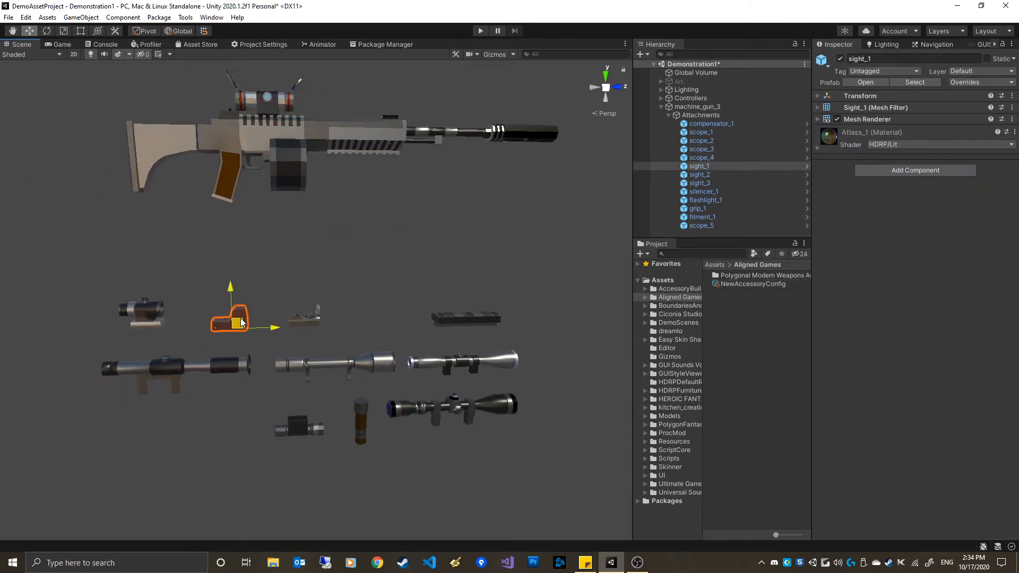
left_click_drag(242, 317, 278, 109)
Move sight_3 and the small scope onto the top rail of the gun
left_click(306, 318)
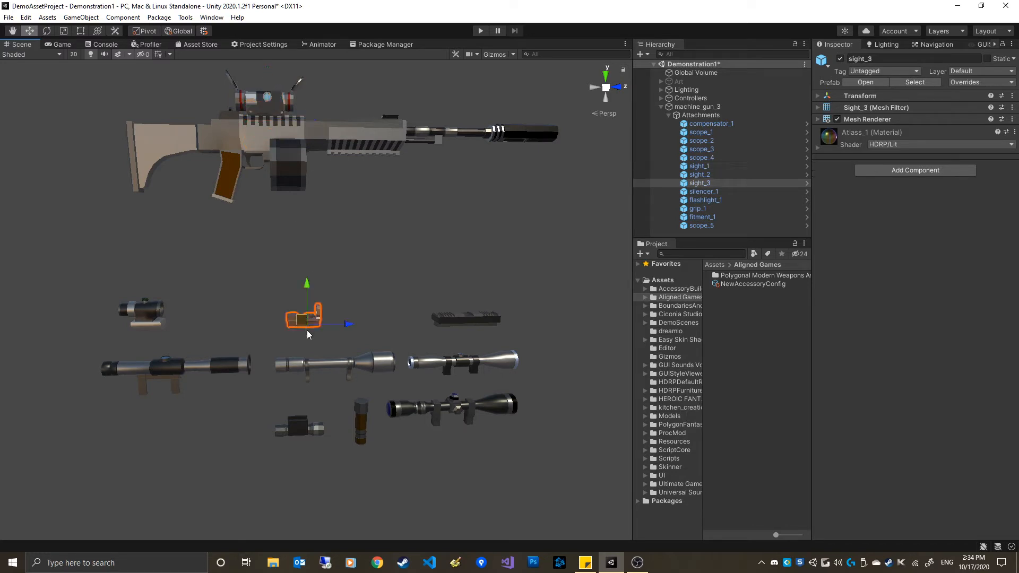
left_click_drag(305, 320, 271, 105)
left_click(140, 314)
left_click_drag(144, 311, 283, 116)
Move the two long scopes onto the top rail of the gun
left_click(428, 408)
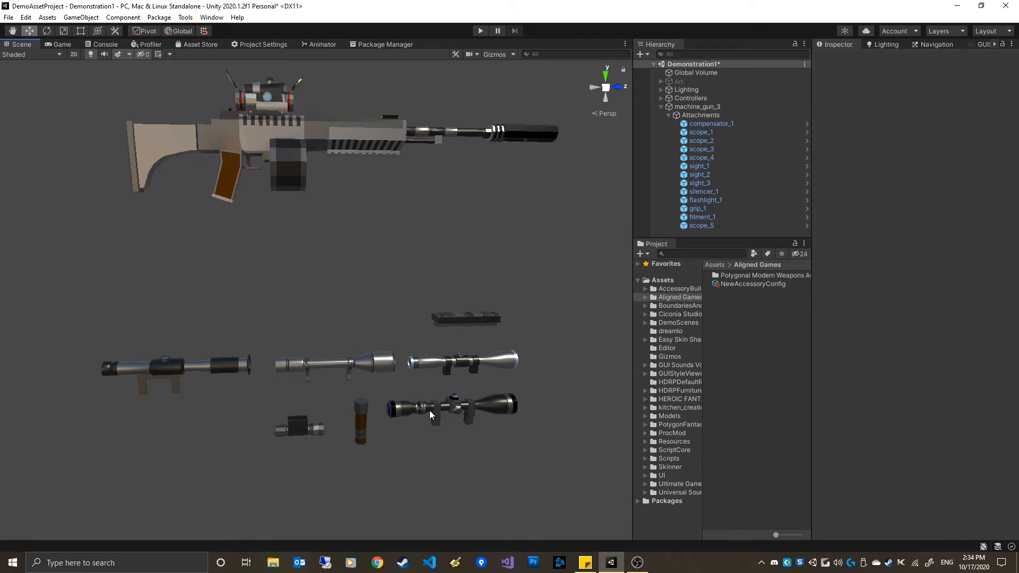
left_click_drag(445, 419, 261, 100)
left_click(454, 359)
left_click_drag(456, 371, 262, 107)
Move scope_2 and scope_3 onto the top rail of the gun
left_click(365, 392)
left_click(317, 364)
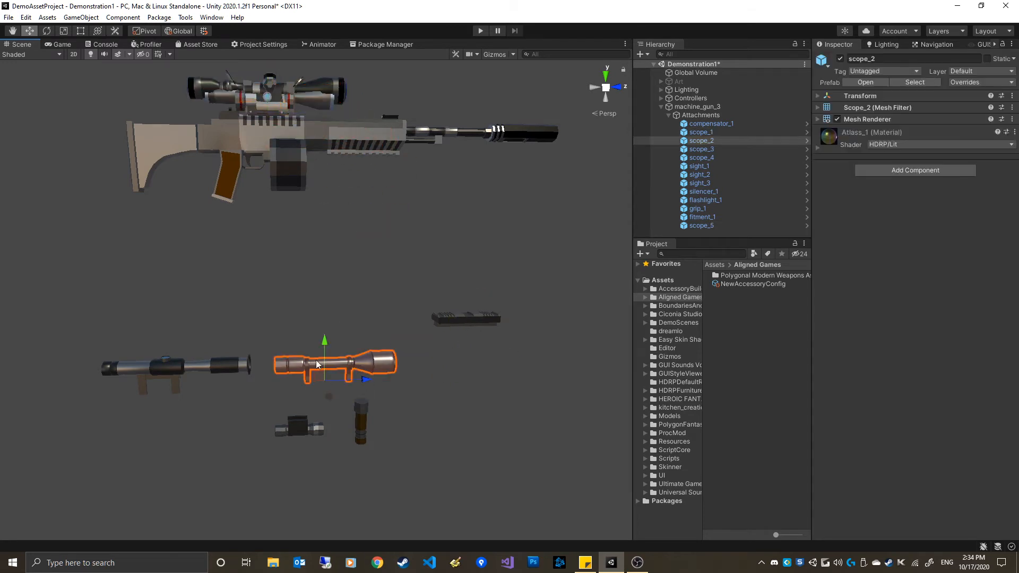
left_click_drag(325, 344, 305, 119)
left_click(188, 382)
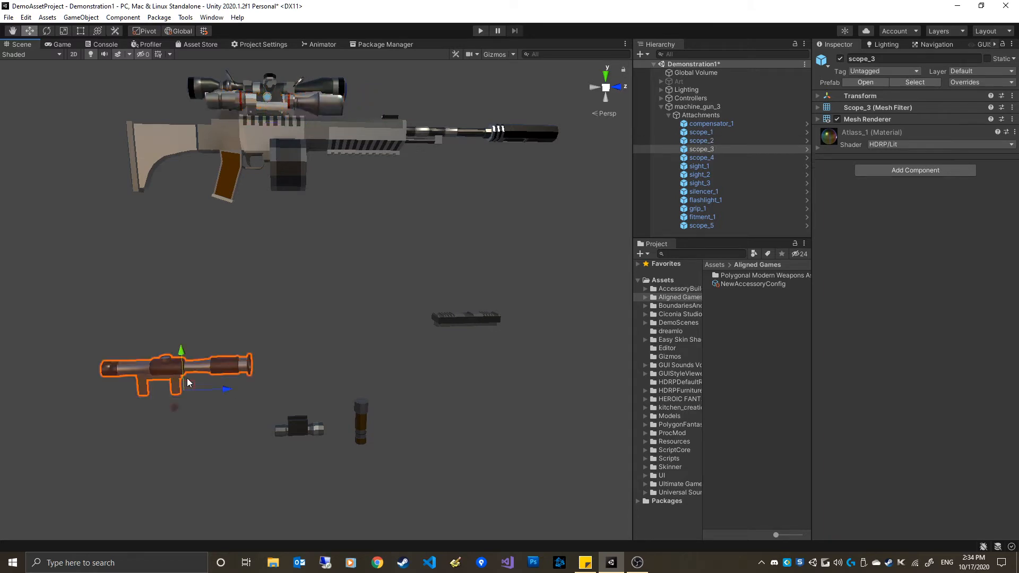
left_click_drag(192, 380, 348, 118)
Attach the flashlight and the grip beneath the gun's barrel
left_click(300, 429)
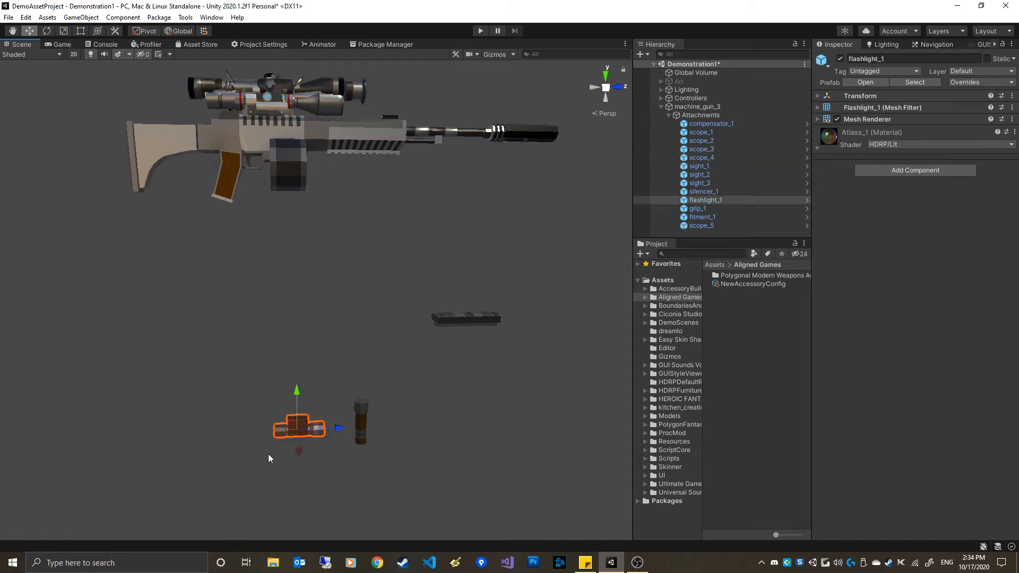
left_click_drag(296, 430, 363, 167)
left_click(362, 428)
left_click_drag(362, 371, 393, 177)
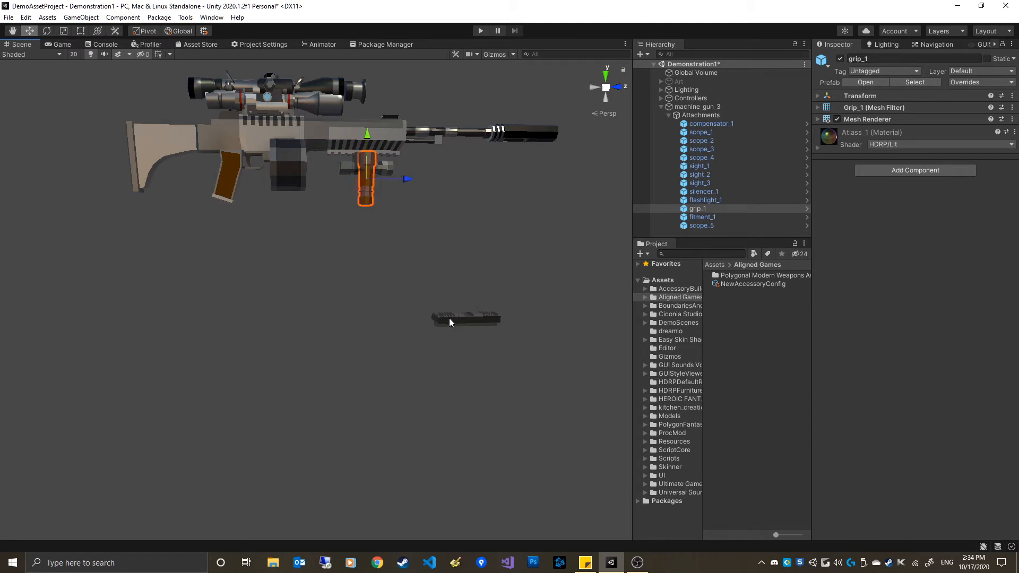
middle_click_drag(414, 228, 427, 266)
Deactivate the fitment_1 rail object
left_click(472, 362)
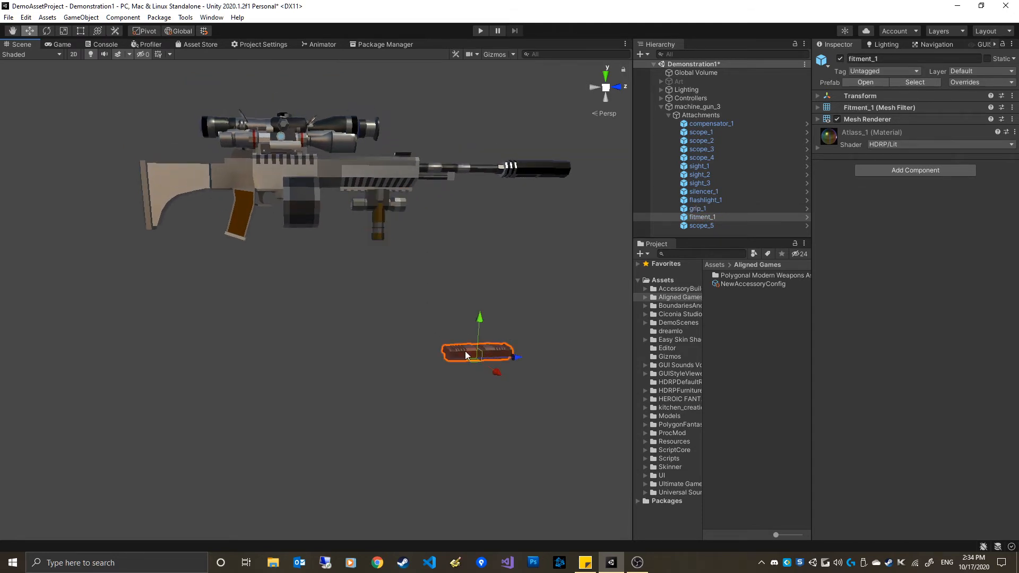
left_click_drag(465, 351, 326, 375, "alt")
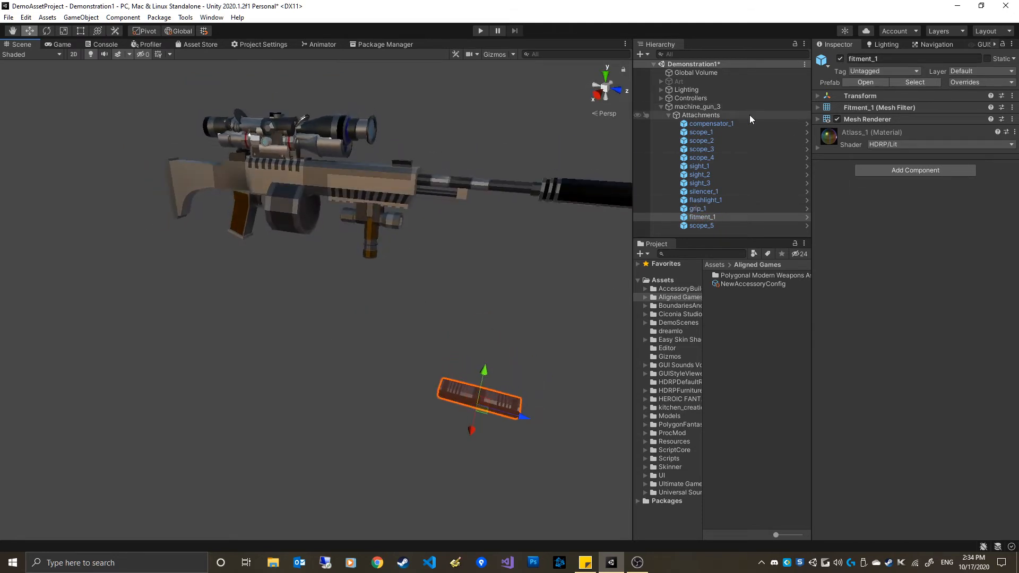
left_click(840, 59)
Open the accessory config and expand its Sights group
left_click_drag(492, 298, 349, 237, "alt")
middle_click_drag(441, 302, 430, 294)
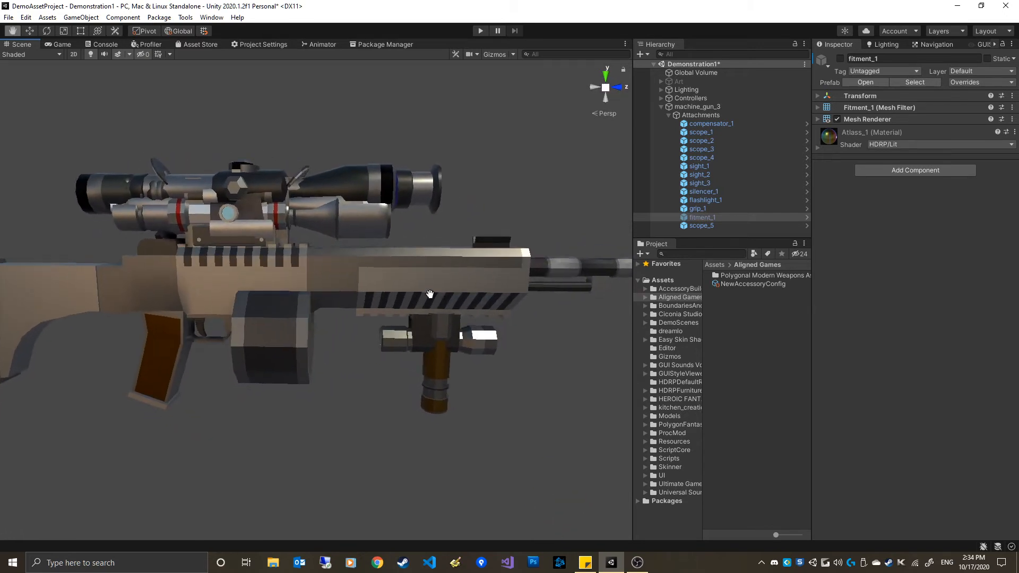
scroll(430, 294, "down", 3)
left_click_drag(464, 284, 371, 326, "alt")
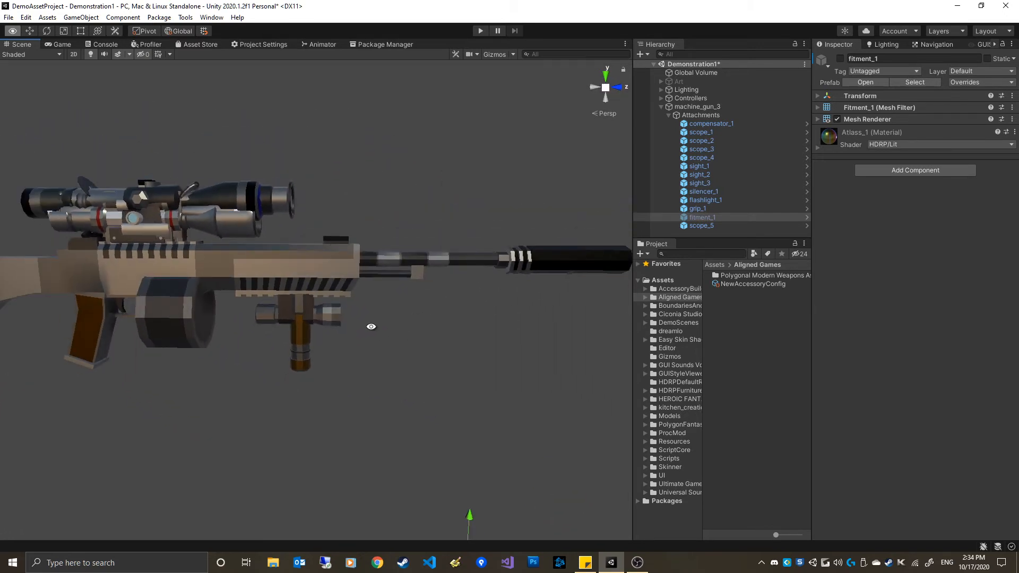
left_click(747, 284)
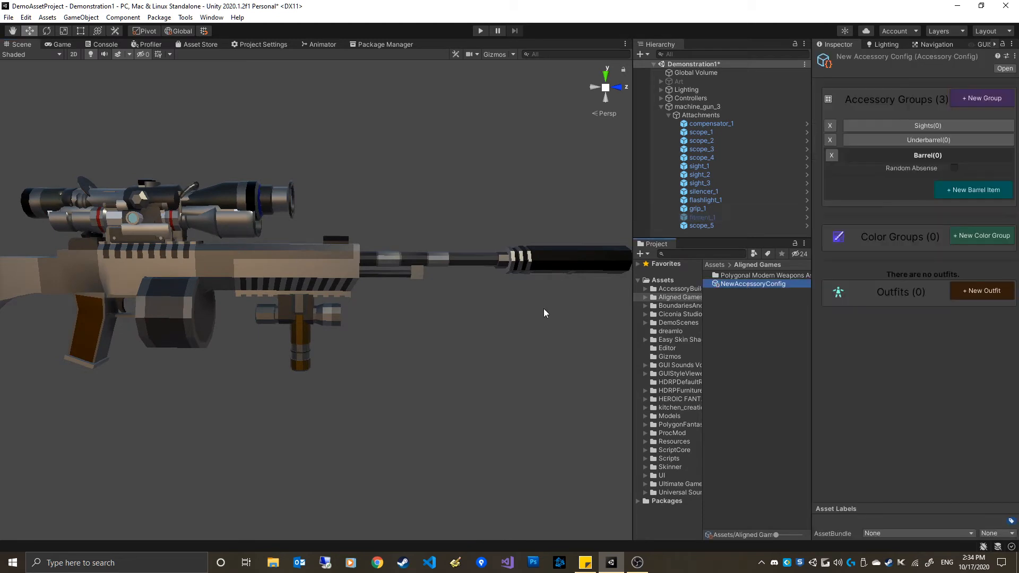
left_click(928, 126)
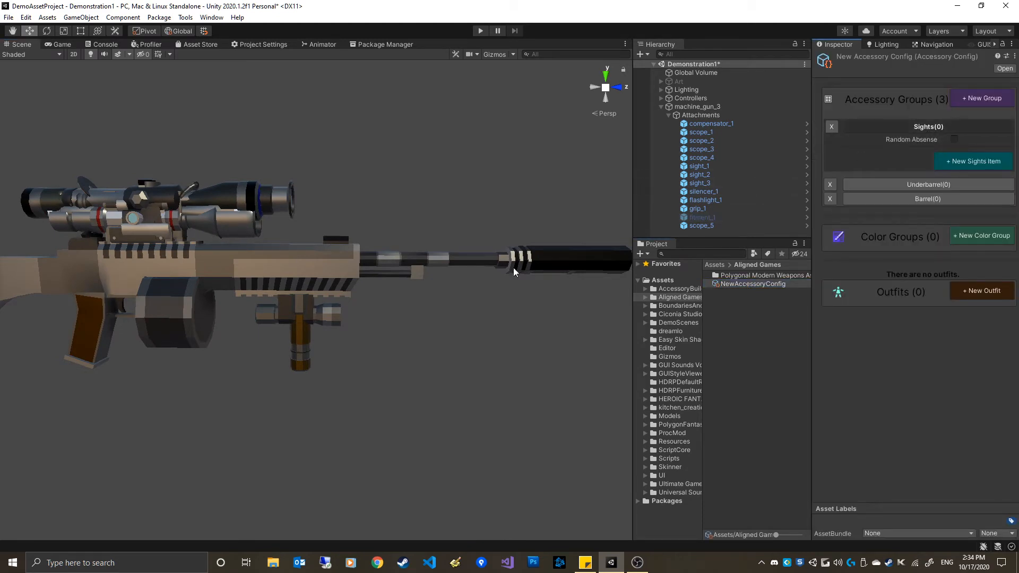
Add a new Sights item to the accessory config and assign scope_1 as its game object
left_click_drag(514, 267, 421, 311, "alt")
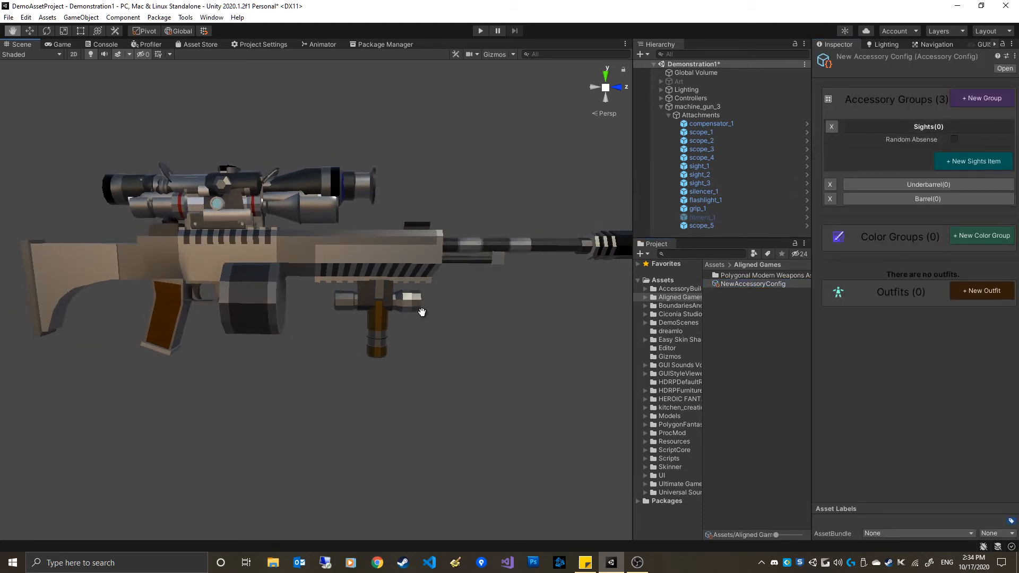
left_click(966, 161)
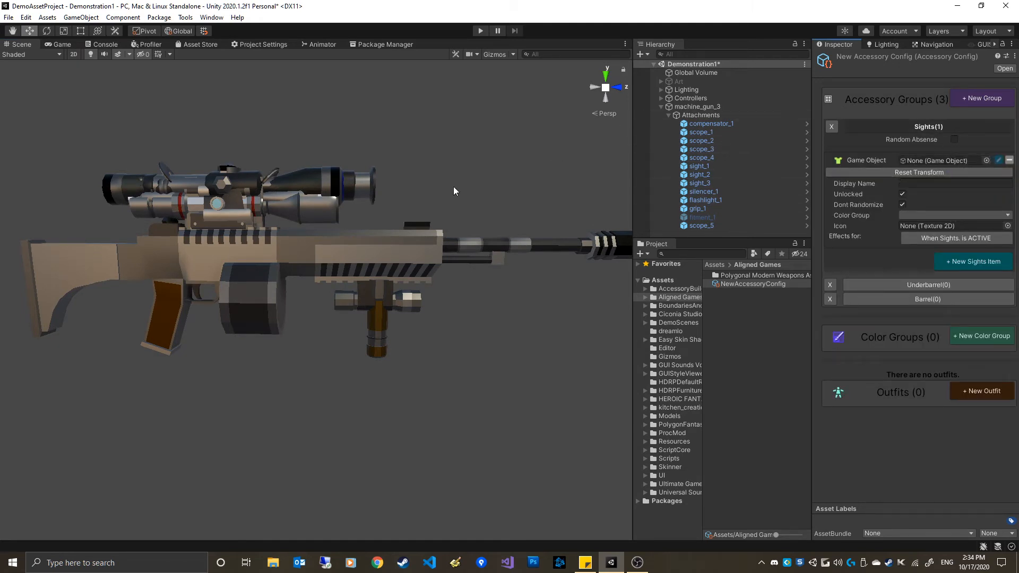
left_click(348, 186)
left_click(760, 284)
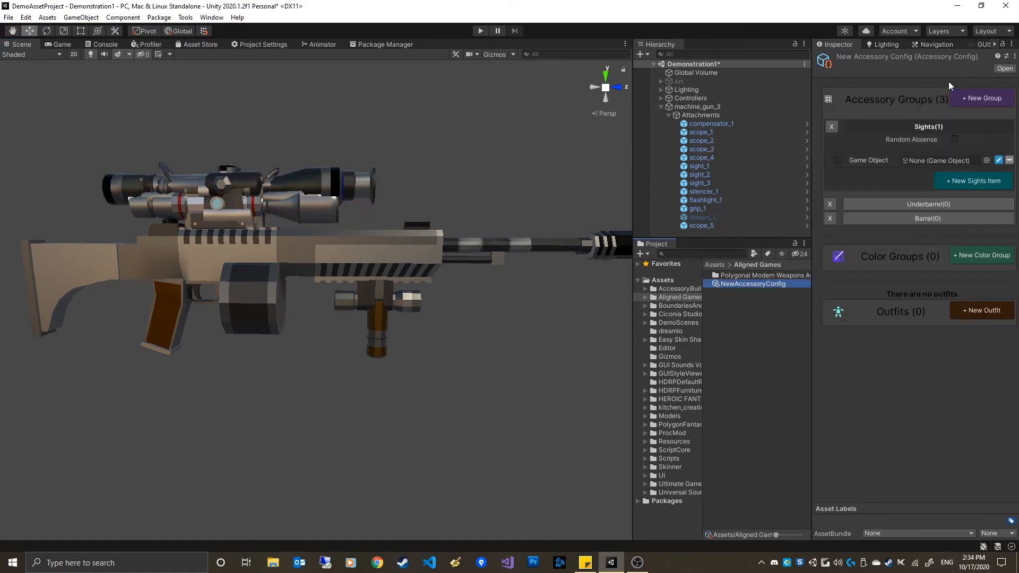
left_click_drag(701, 133, 916, 161)
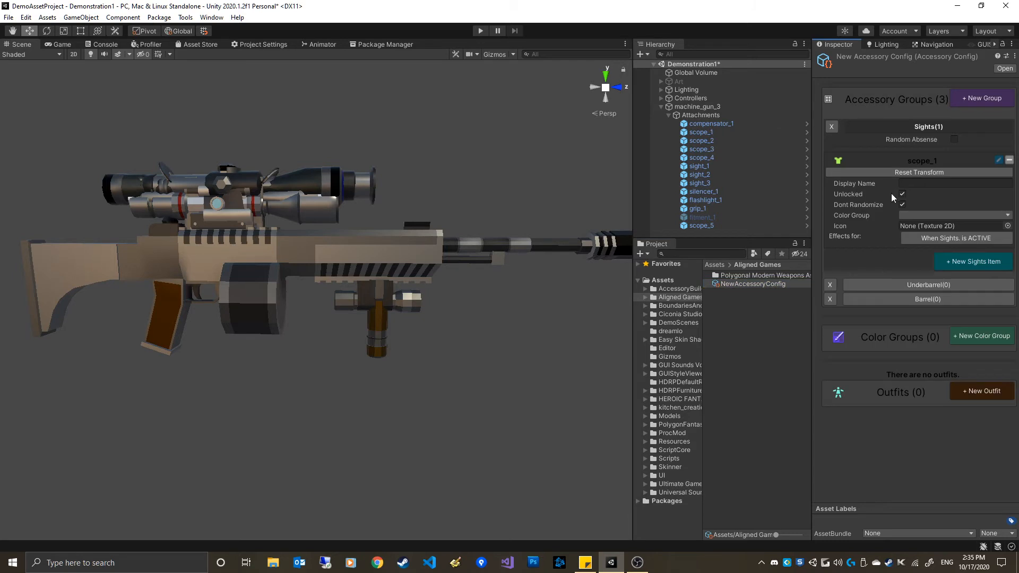
Add three more Sights items and assign scope_2, scope_3 and scope_4 as their game objects
left_click(973, 268)
left_click_drag(723, 142, 934, 212)
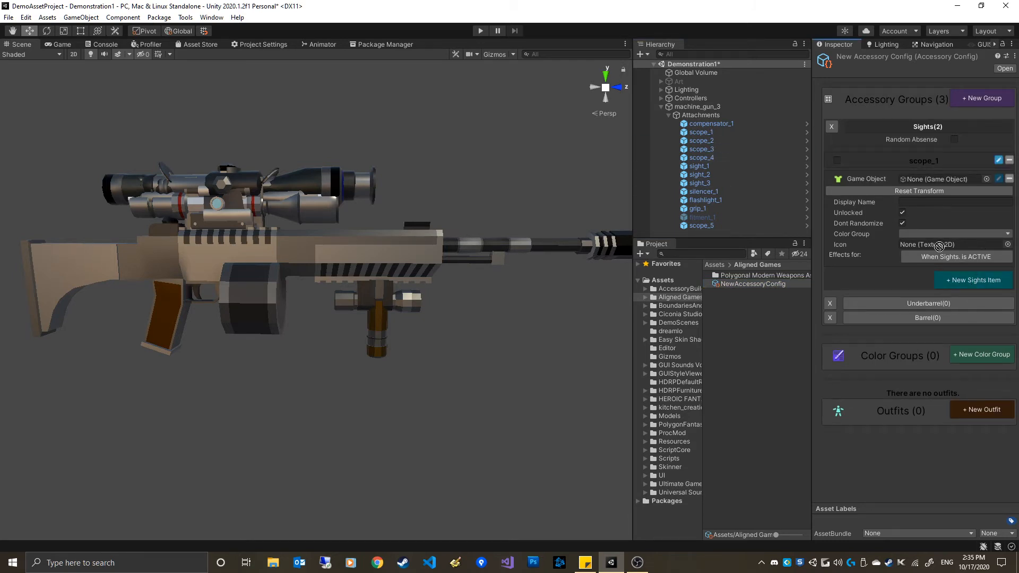
left_click_drag(939, 245, 951, 179)
left_click(974, 281)
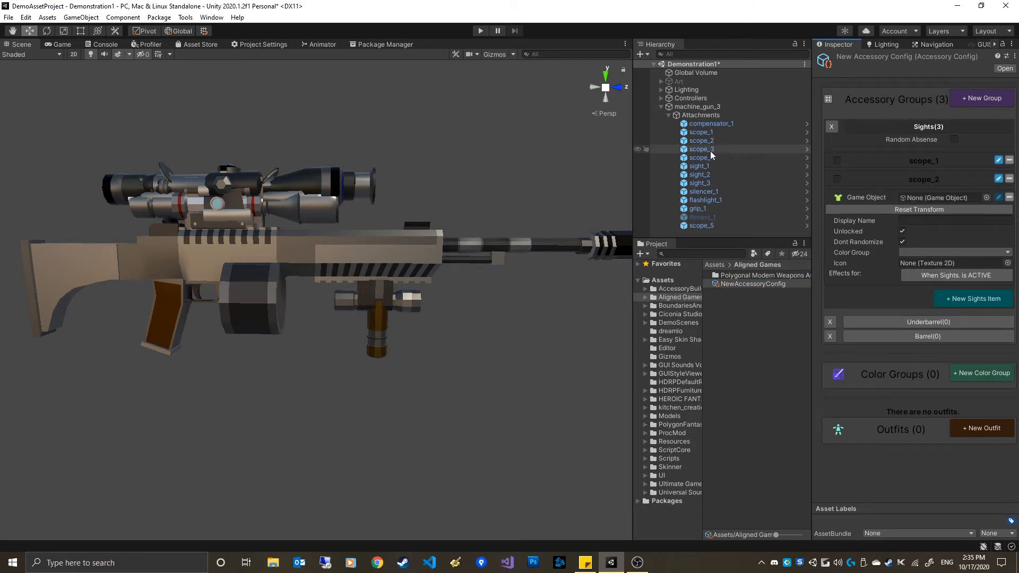
left_click_drag(711, 150, 940, 197)
left_click(972, 297)
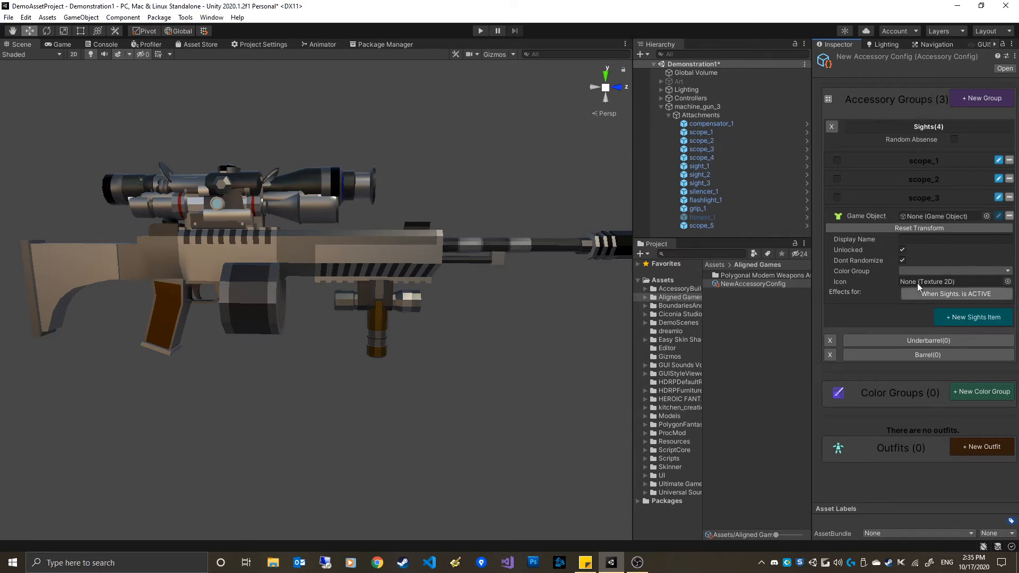
left_click_drag(709, 157, 930, 216)
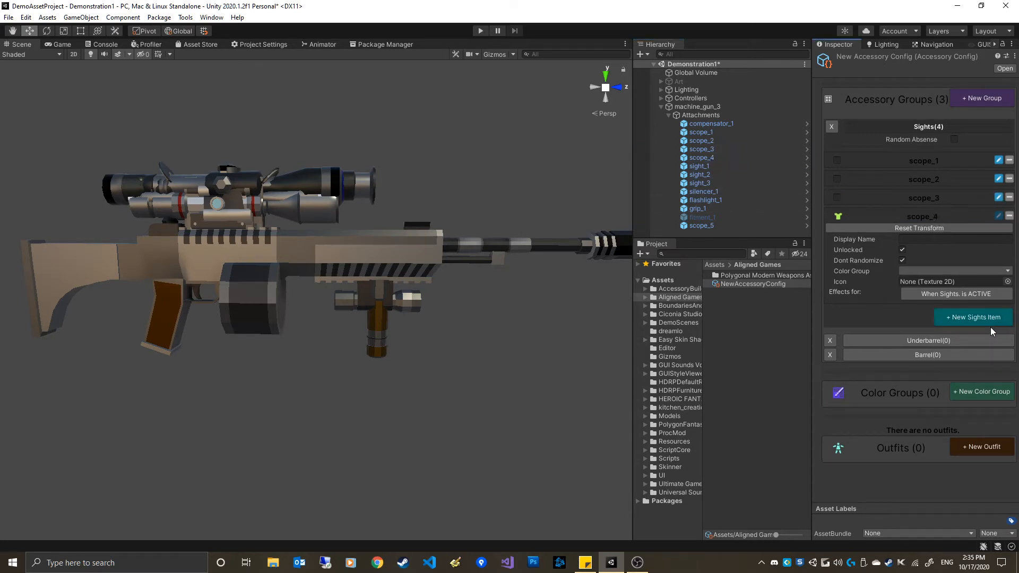
Add Sights items for sight_1, sight_2 and sight_3, then collapse the Sights group
left_click(975, 320)
left_click_drag(722, 168, 929, 235)
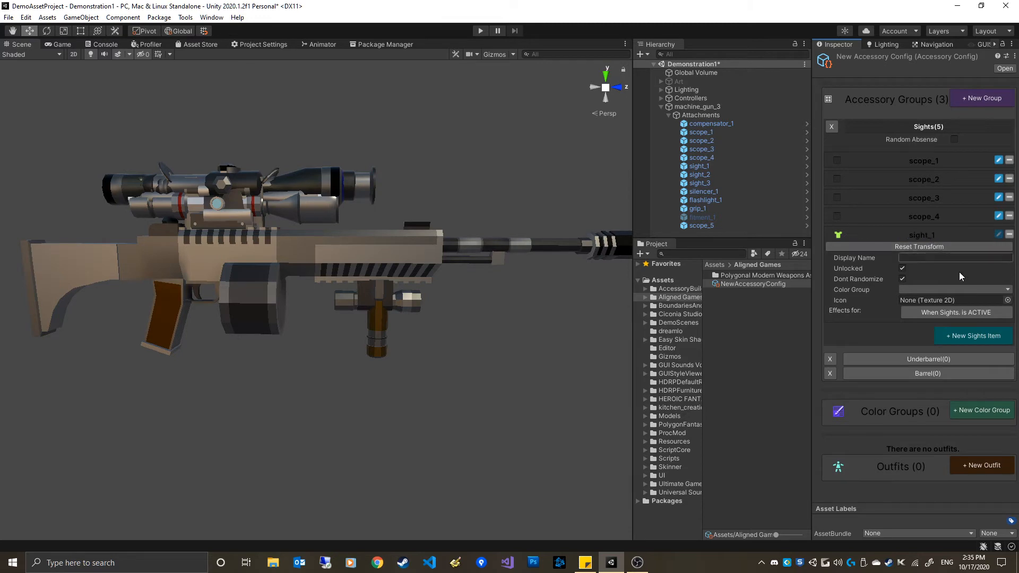
left_click(973, 336)
left_click_drag(718, 181, 932, 252)
left_click(967, 351)
left_click_drag(703, 186, 938, 269)
left_click(926, 126)
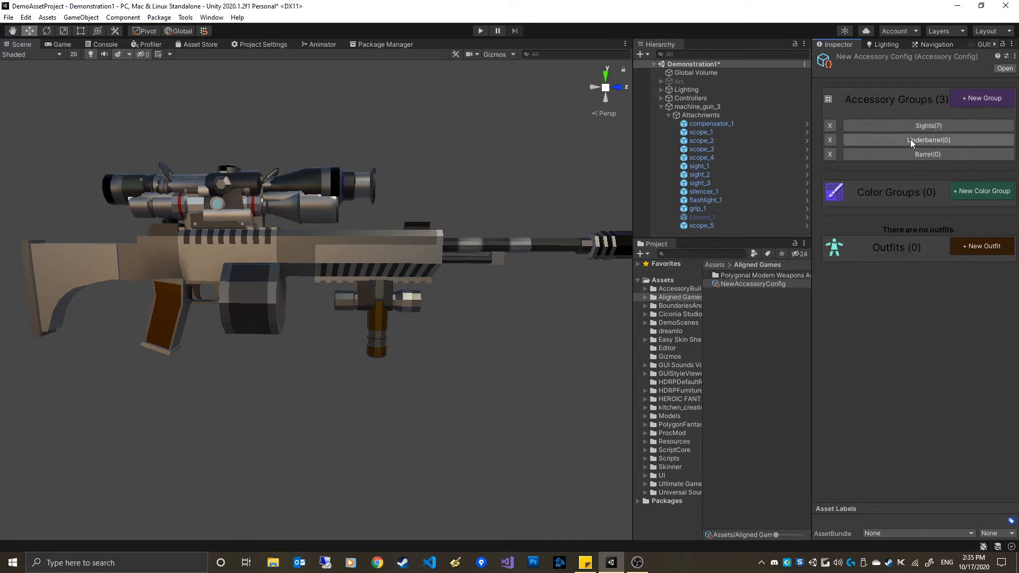
In the Underbarrel group, add two items assigned to grip_1 and flashlight_1, then collapse the group
left_click(910, 139)
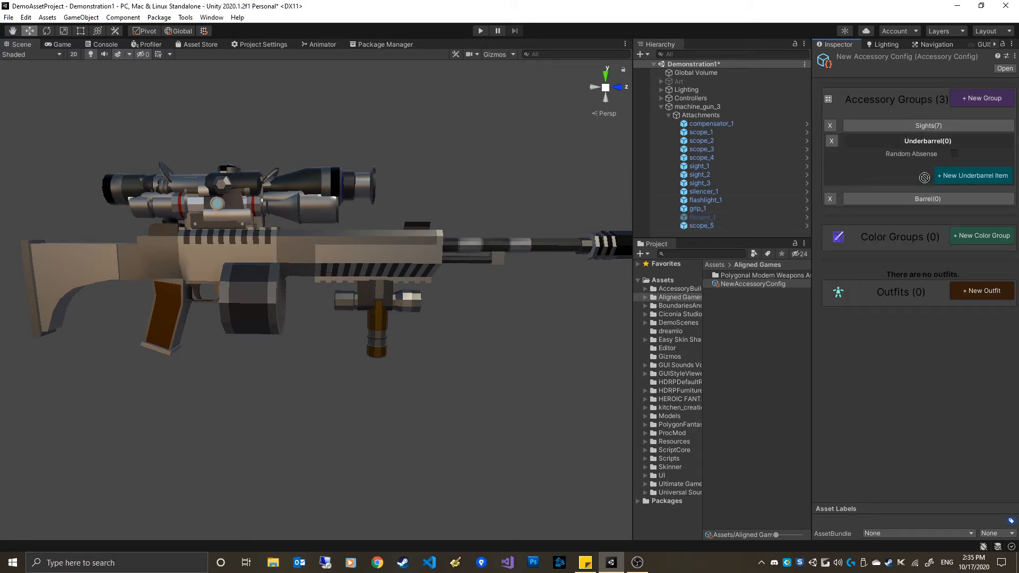
left_click(952, 176)
left_click_drag(700, 208, 935, 173)
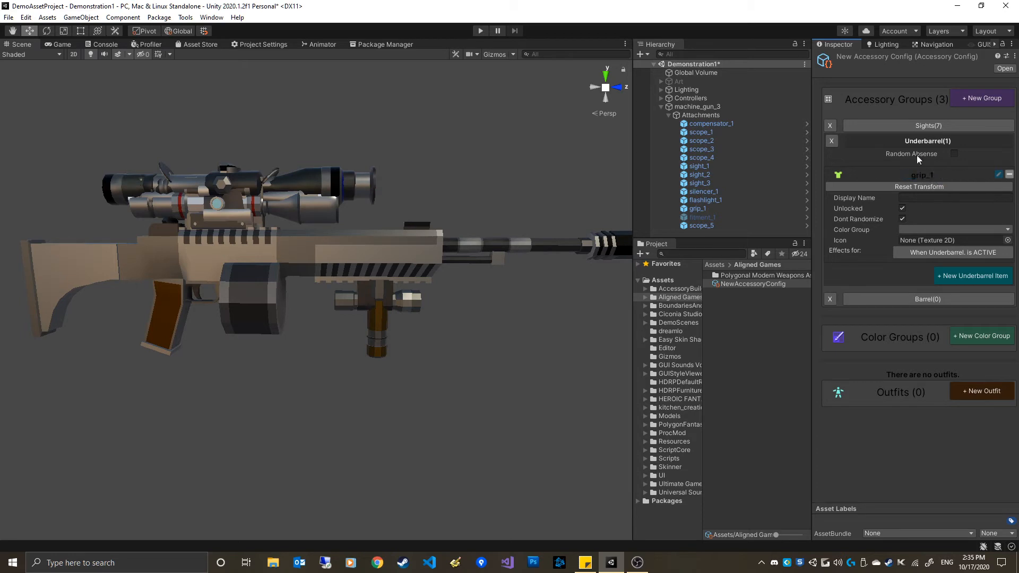
left_click(965, 275)
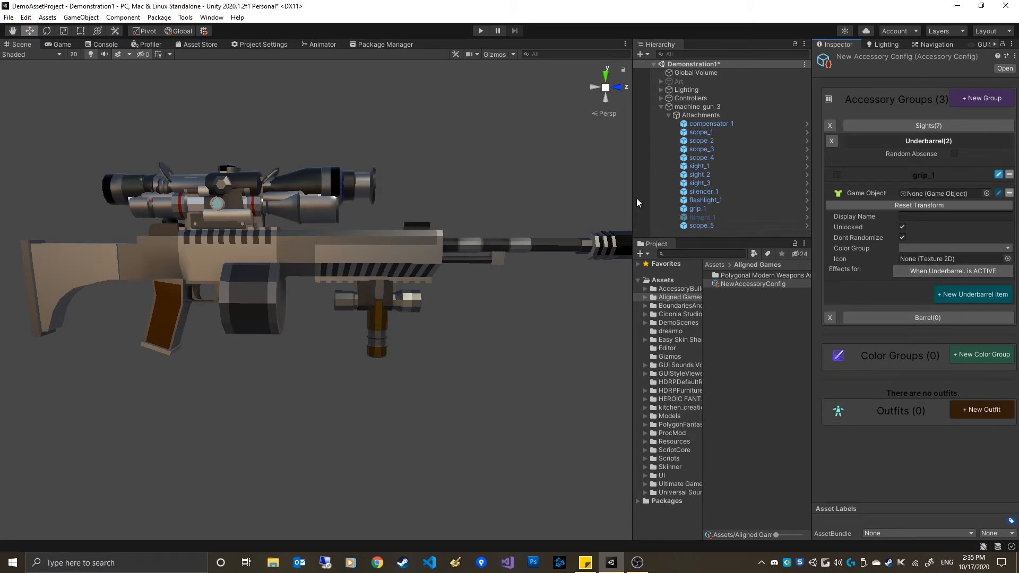
left_click_drag(715, 201, 938, 209)
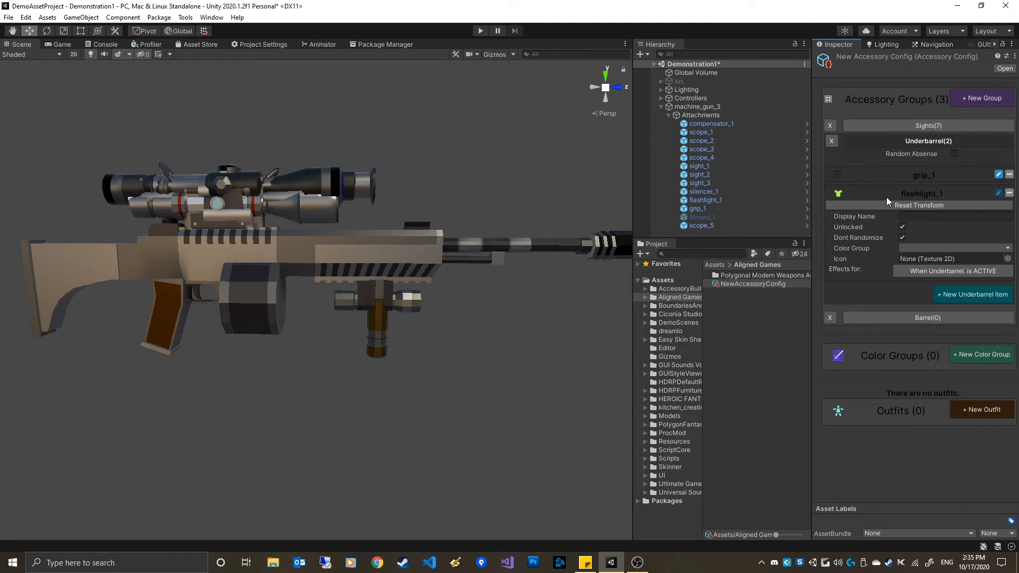
left_click(931, 141)
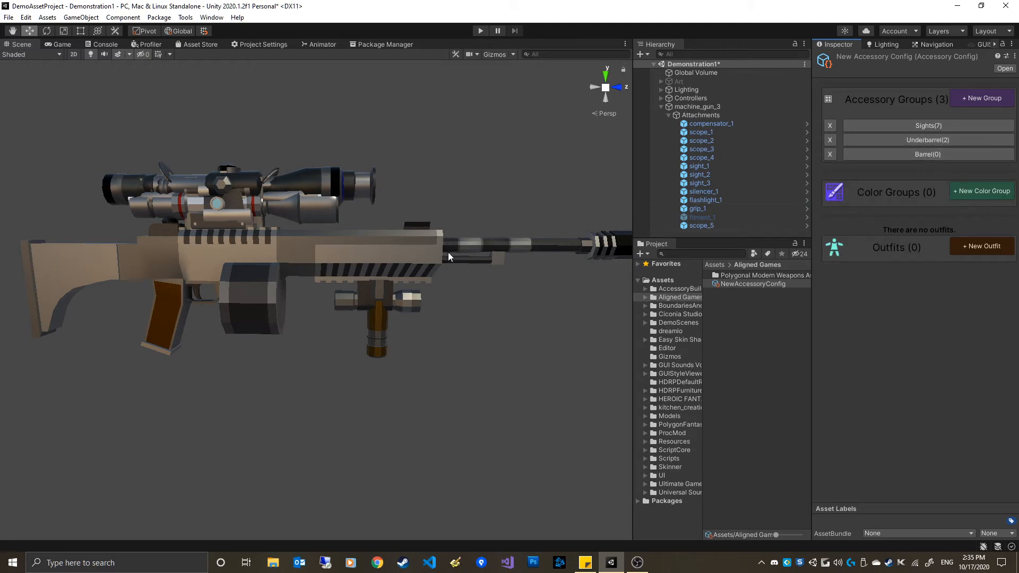
In the Barrel group, add two items assigned to silencer_1 and compensator_1, then collapse the group
middle_click_drag(449, 253, 318, 254)
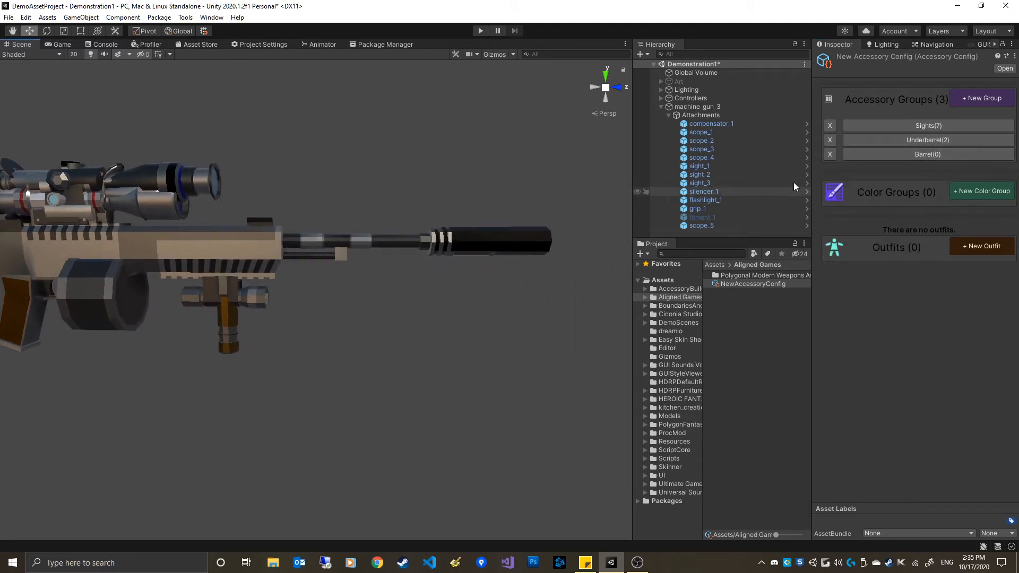
left_click(922, 154)
left_click(958, 189)
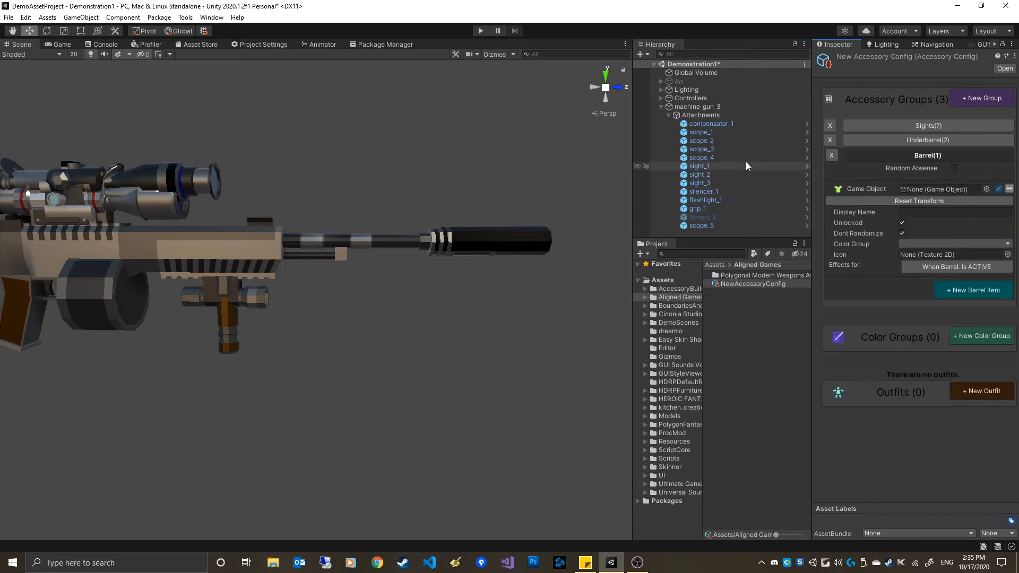
left_click_drag(713, 198, 937, 190)
left_click(959, 294)
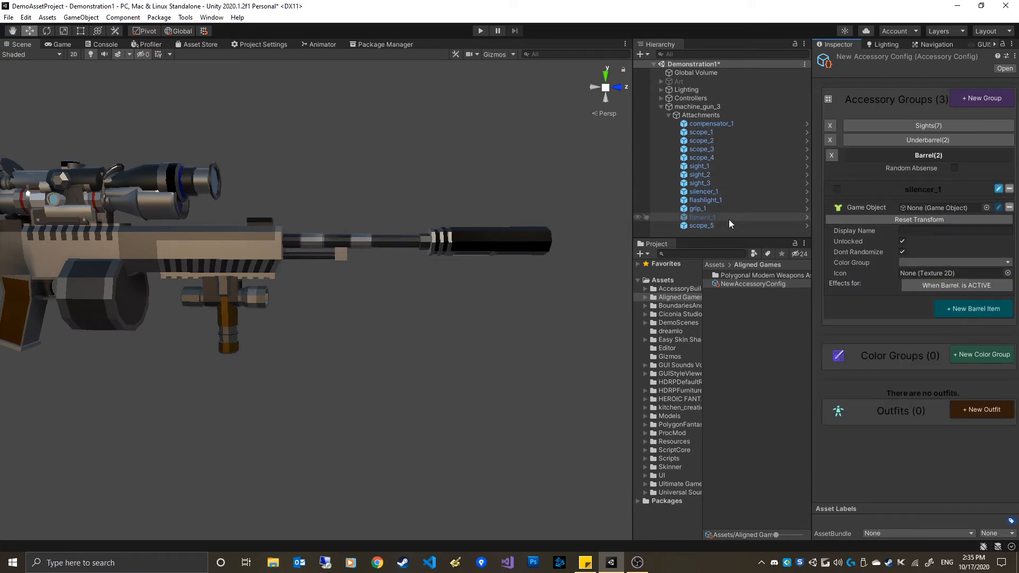
left_click_drag(717, 124, 934, 208)
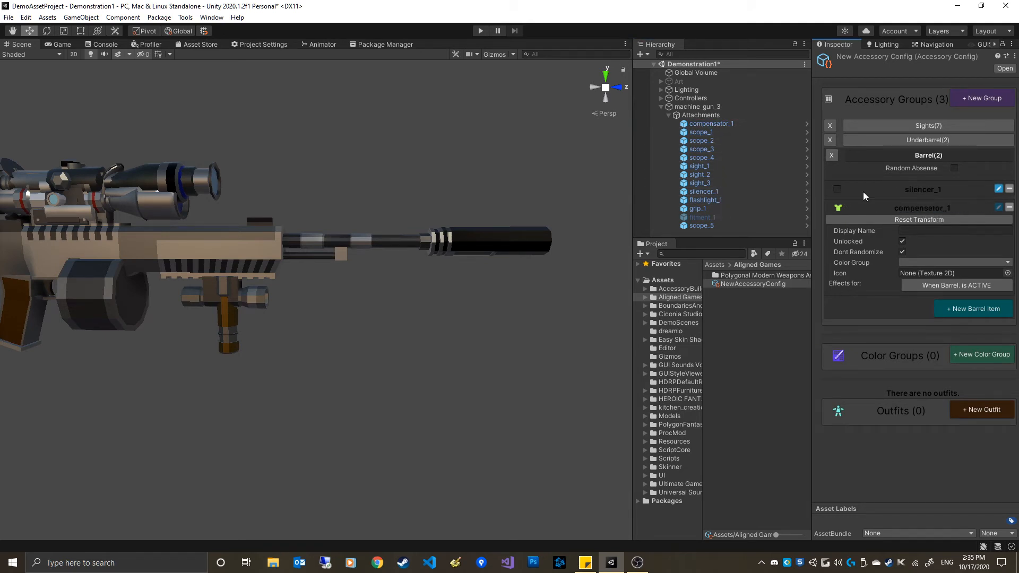
left_click(933, 155)
Add an Accessory Behavior component to the machine_gun_3 object
right_click_drag(492, 322, 421, 257, "alt")
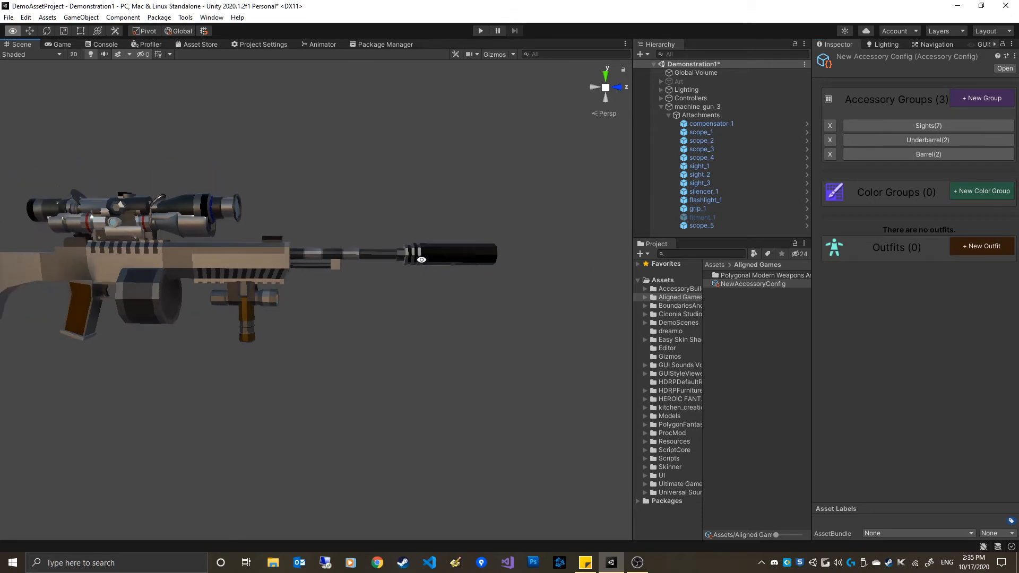
middle_click_drag(421, 257, 531, 244, "alt")
right_click_drag(531, 244, 491, 251, "alt")
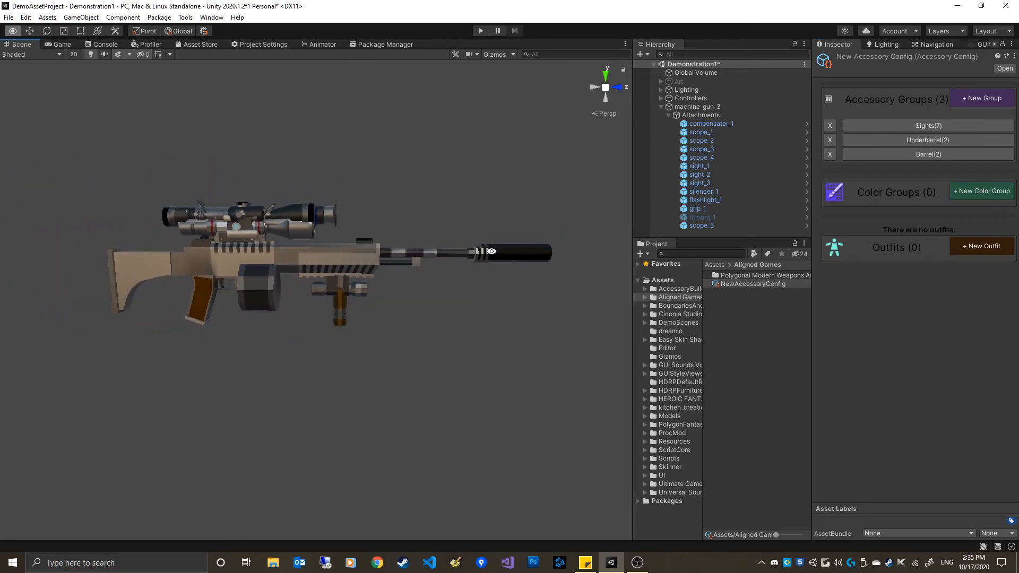
left_click(730, 113)
left_click(731, 107)
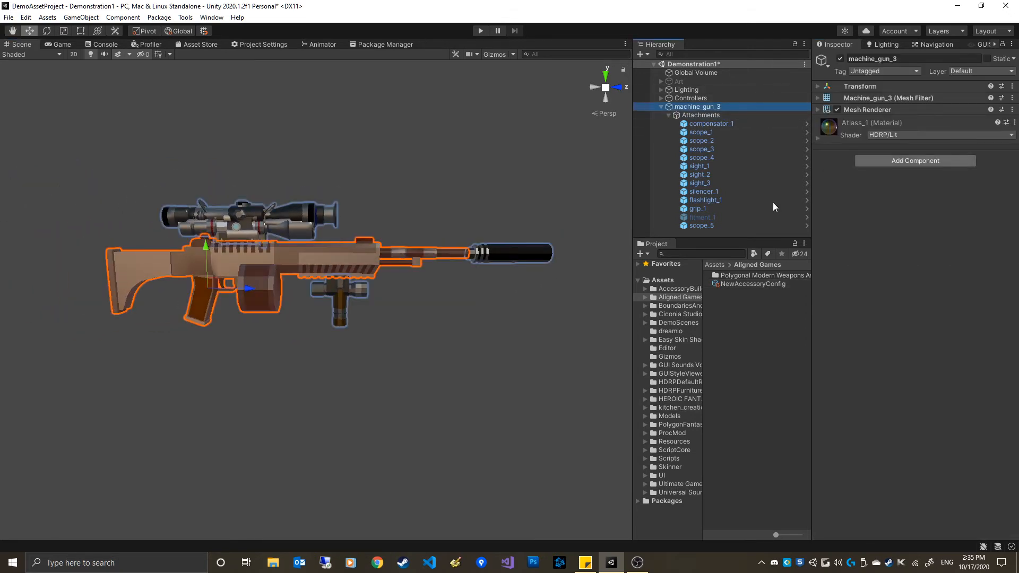
left_click(888, 161)
type("access")
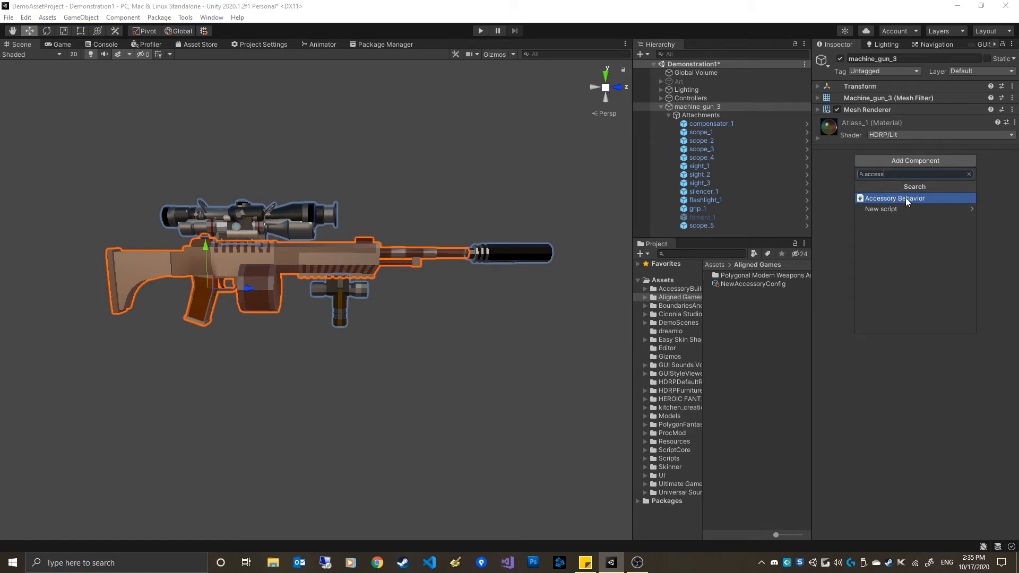
left_click(906, 198)
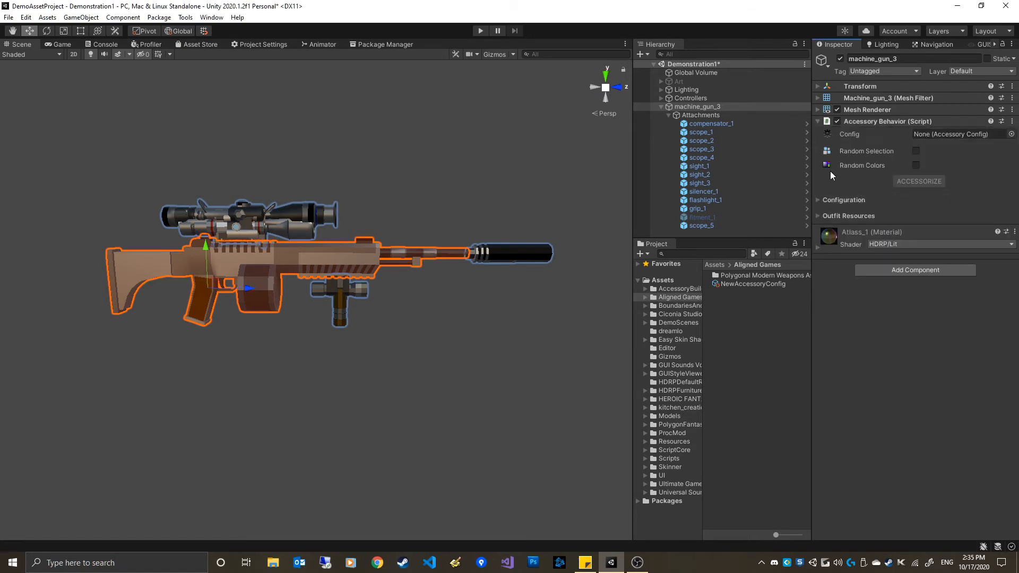
Assign NewAccessoryConfig to the Accessory Behavior's Config field and expand its Configuration section
left_click_drag(738, 285, 948, 136)
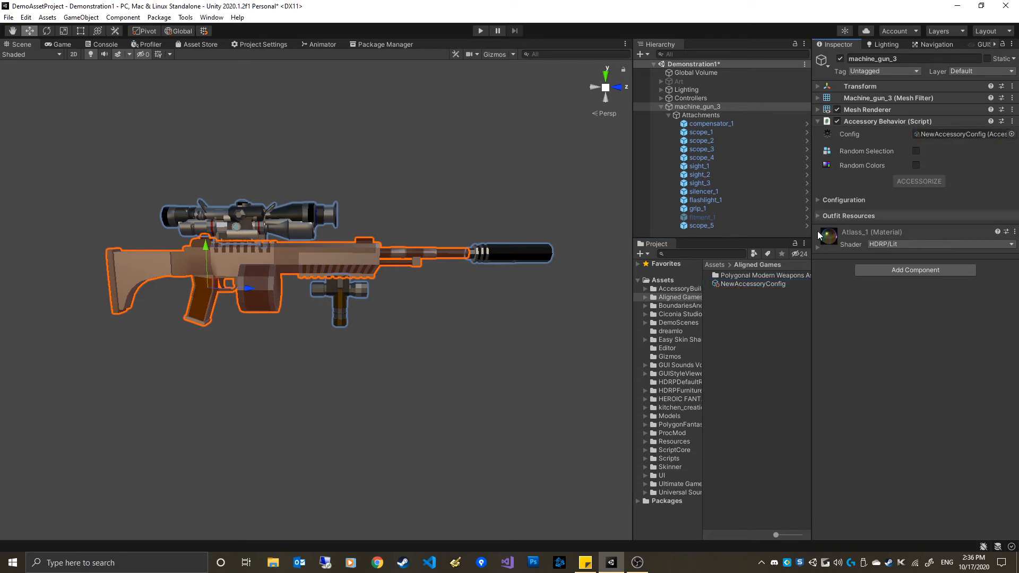
left_click(837, 198)
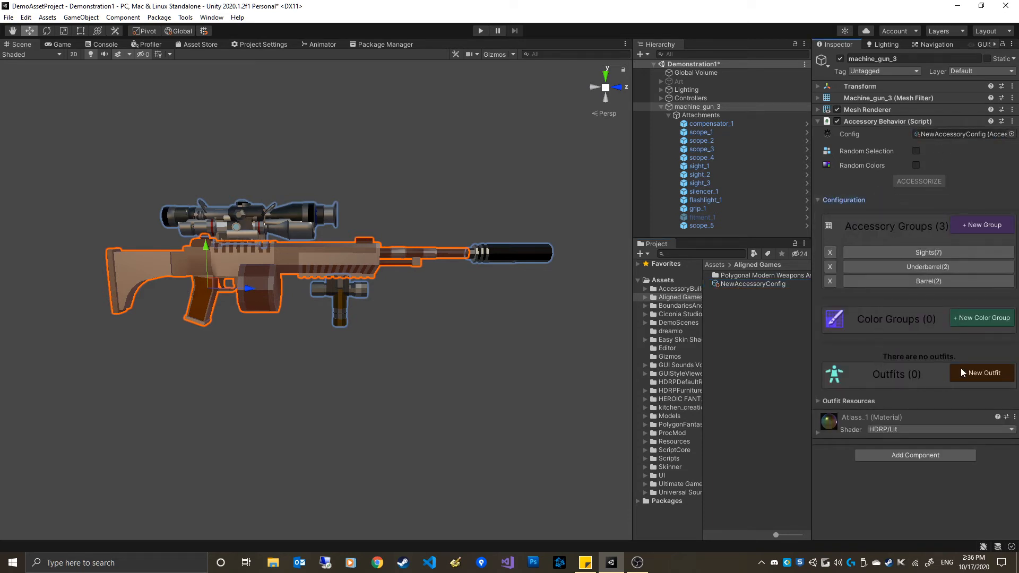
left_click(764, 283)
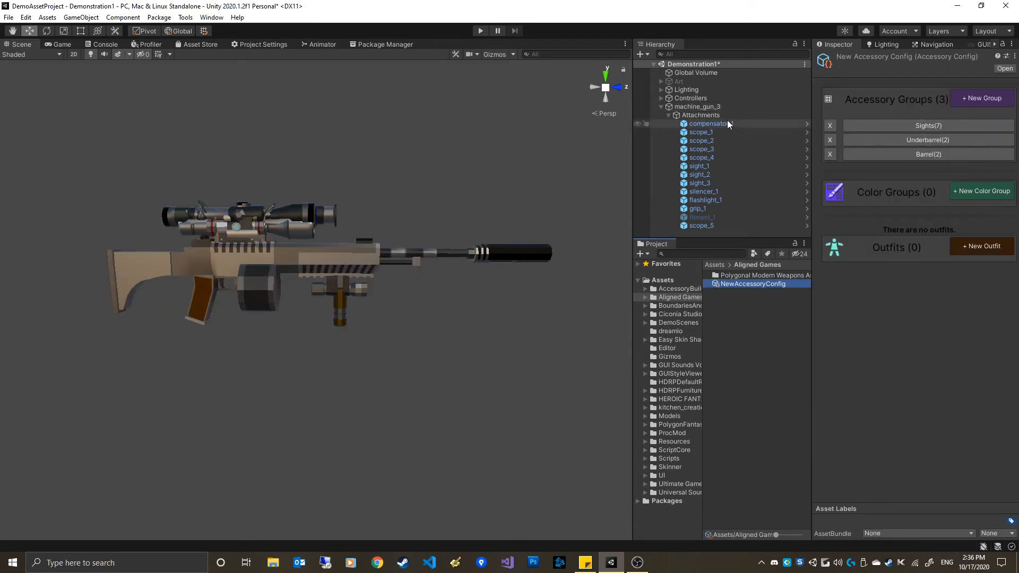
left_click(713, 107)
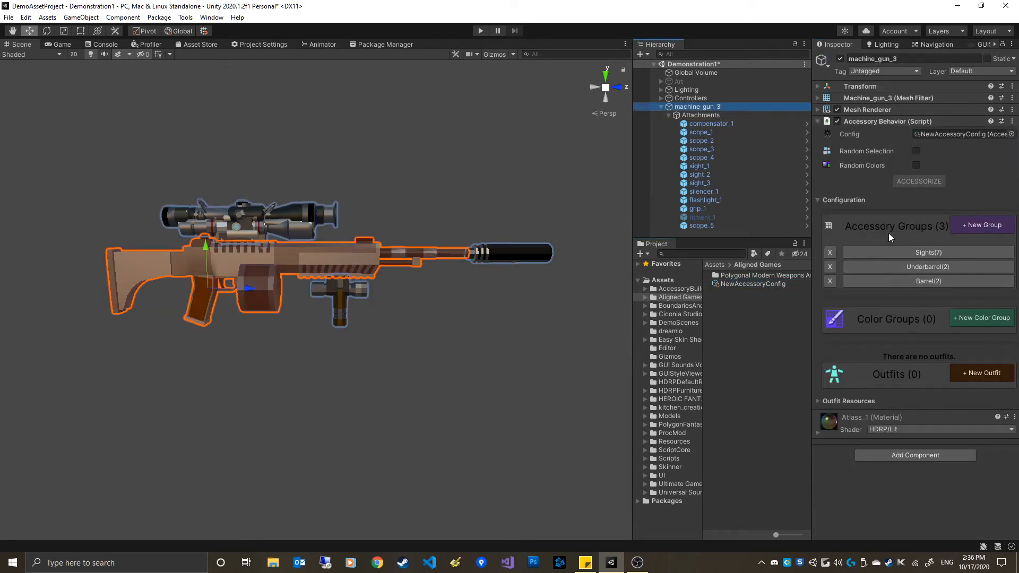
left_click_drag(812, 218, 780, 217)
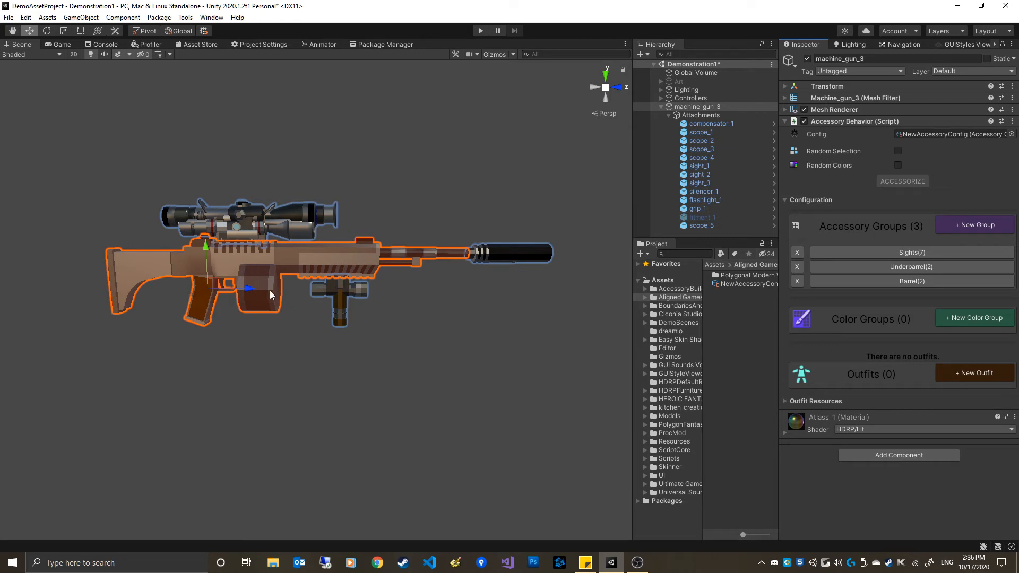
Enable Random Selection and run Accessorize repeatedly to generate random attachment combinations on the gun
left_click(897, 152)
left_click(902, 186)
left_click(901, 186)
left_click(901, 186)
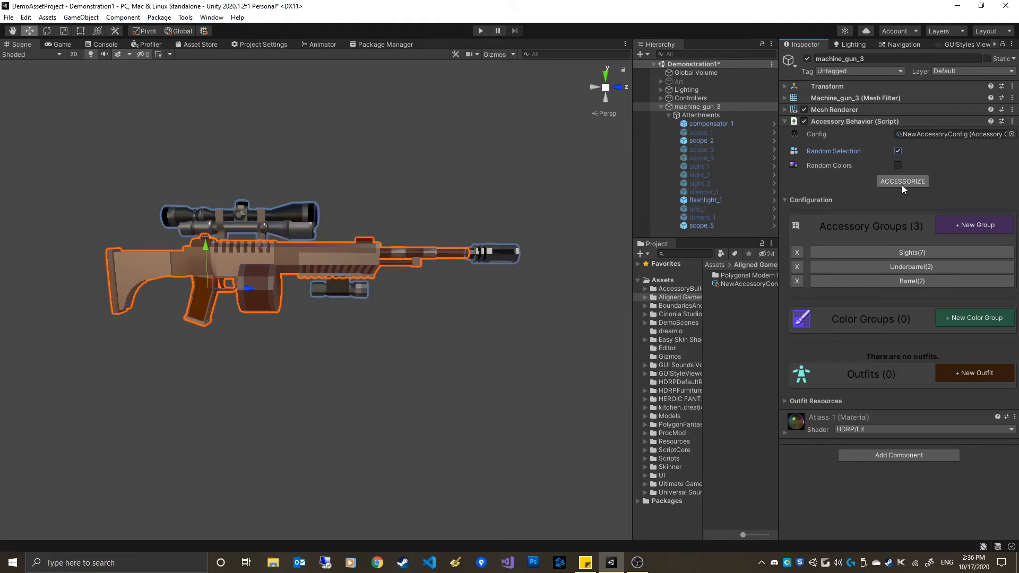
left_click(901, 185)
left_click(900, 184)
left_click(897, 183)
left_click(897, 183)
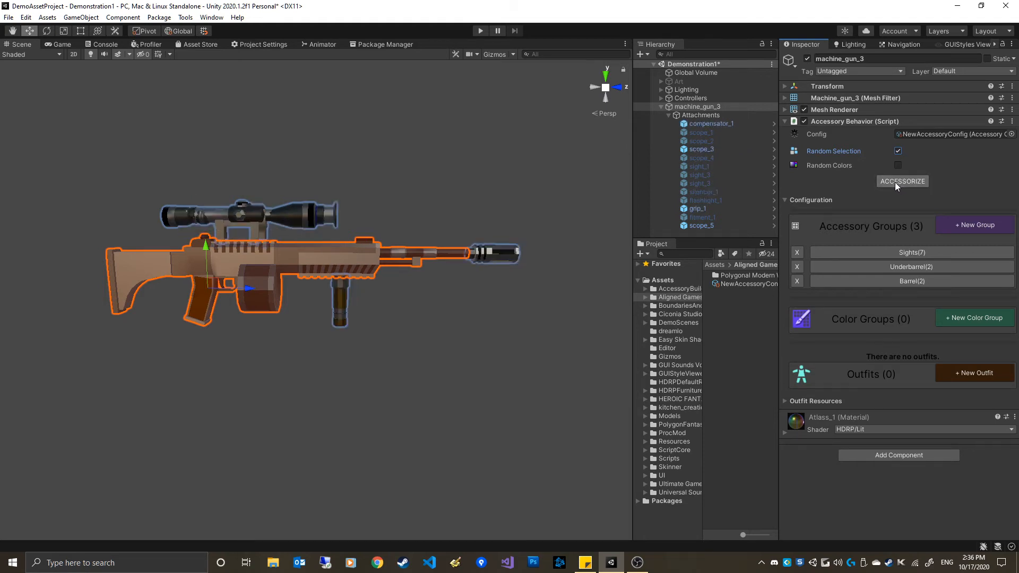
left_click(895, 183)
left_click(895, 182)
left_click(895, 182)
left_click(895, 183)
left_click(895, 183)
left_click(895, 183)
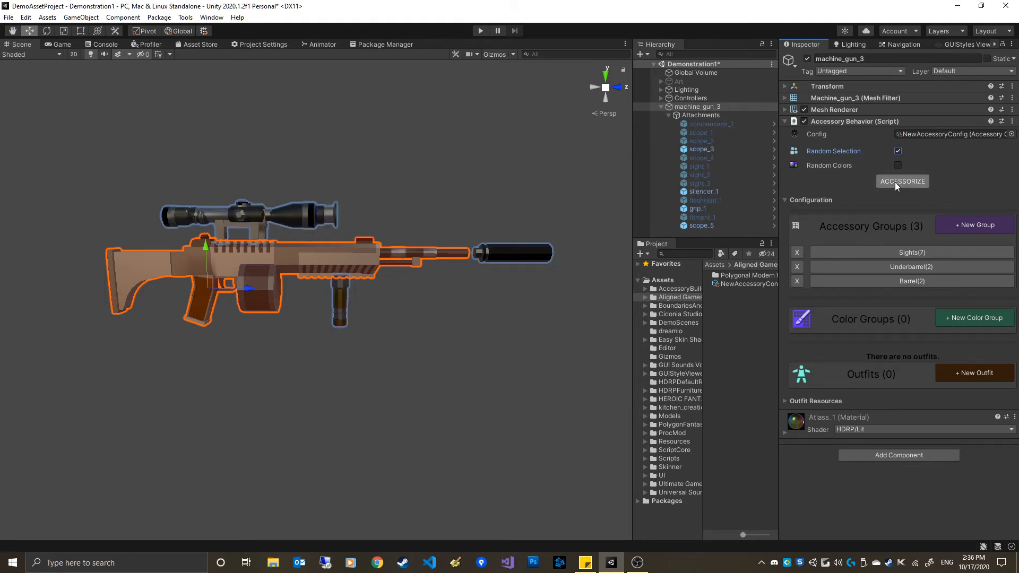
left_click(895, 182)
left_click(895, 183)
left_click(895, 183)
left_click(895, 182)
left_click(894, 183)
left_click(893, 182)
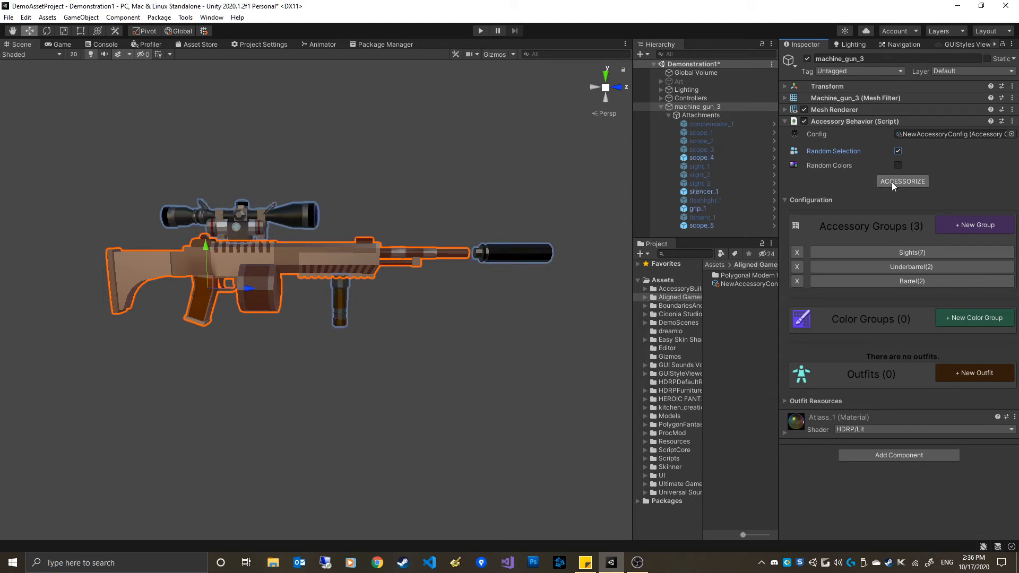
left_click(892, 183)
left_click(892, 182)
left_click(892, 183)
left_click(892, 182)
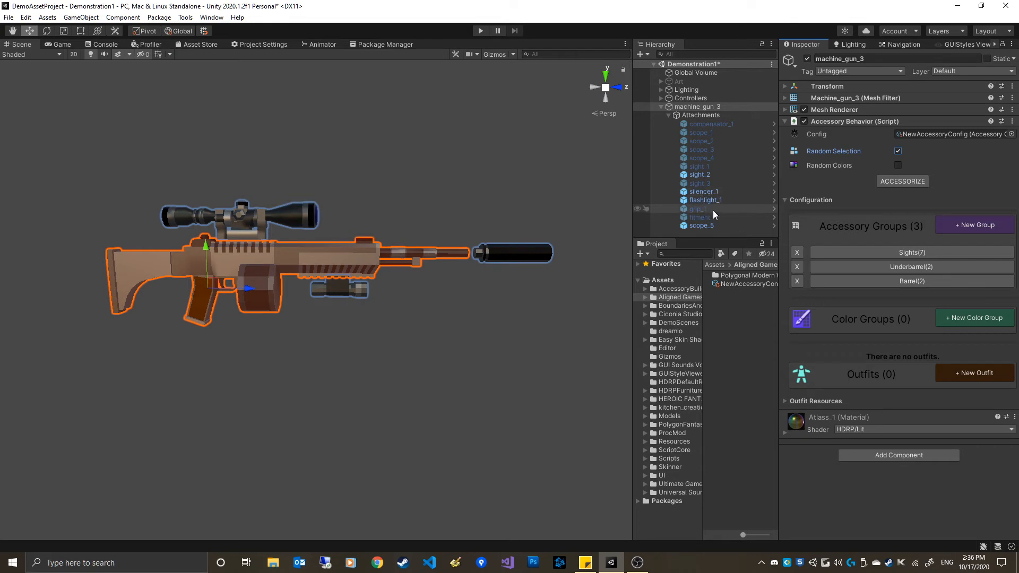
left_click(740, 286)
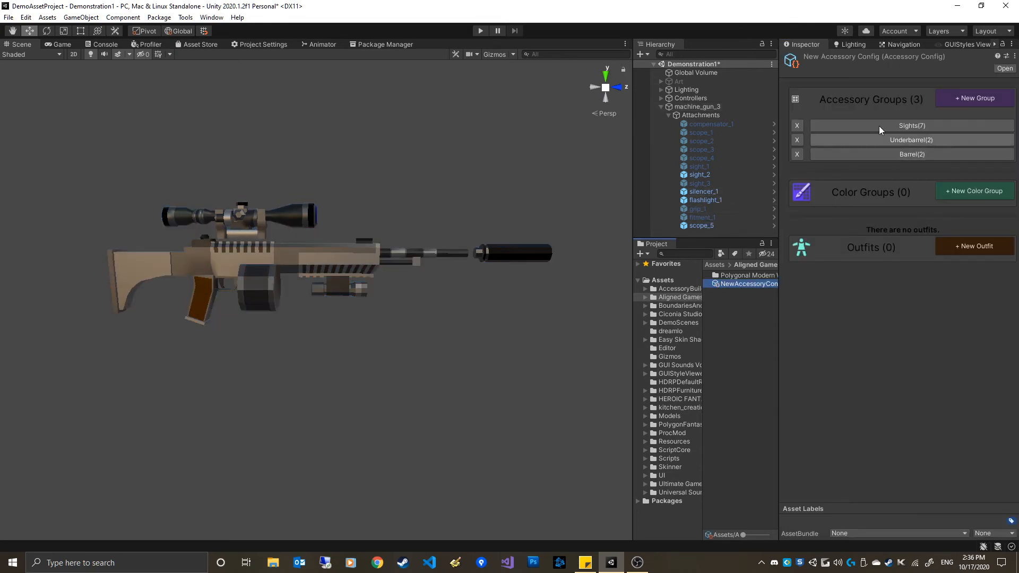
In the Sights group, add a new item assigned to scope_5, then collapse the group
left_click(920, 128)
left_click(968, 301)
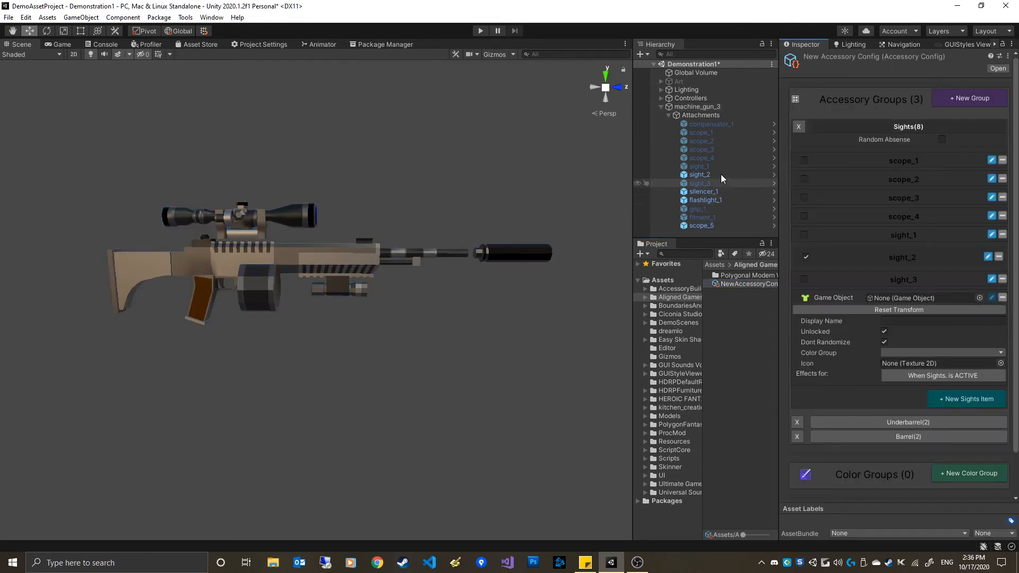
left_click_drag(706, 225, 911, 304)
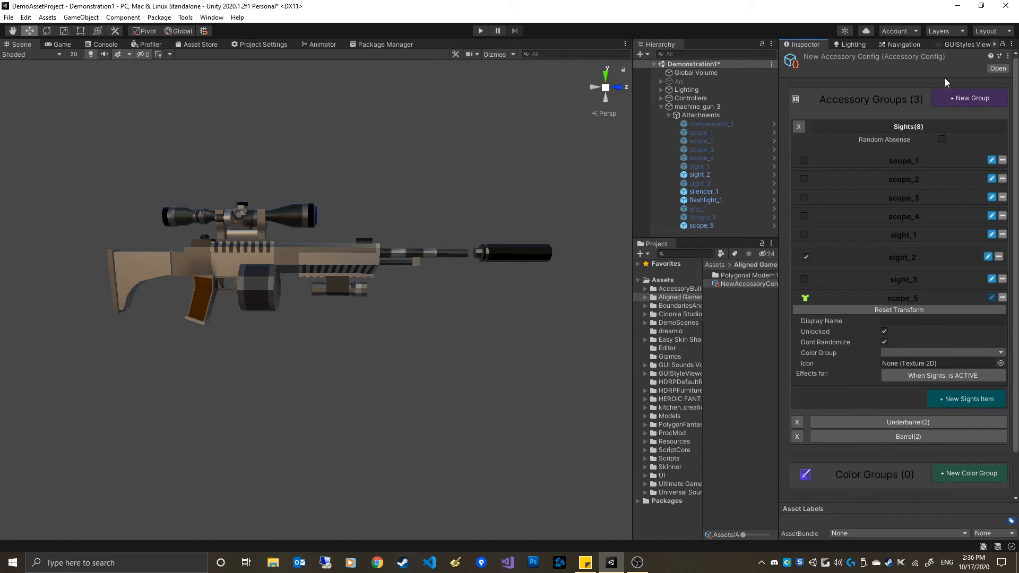
left_click(919, 127)
Run Accessorize on machine_gun_3 repeatedly to generate random attachment combinations
left_click(712, 106)
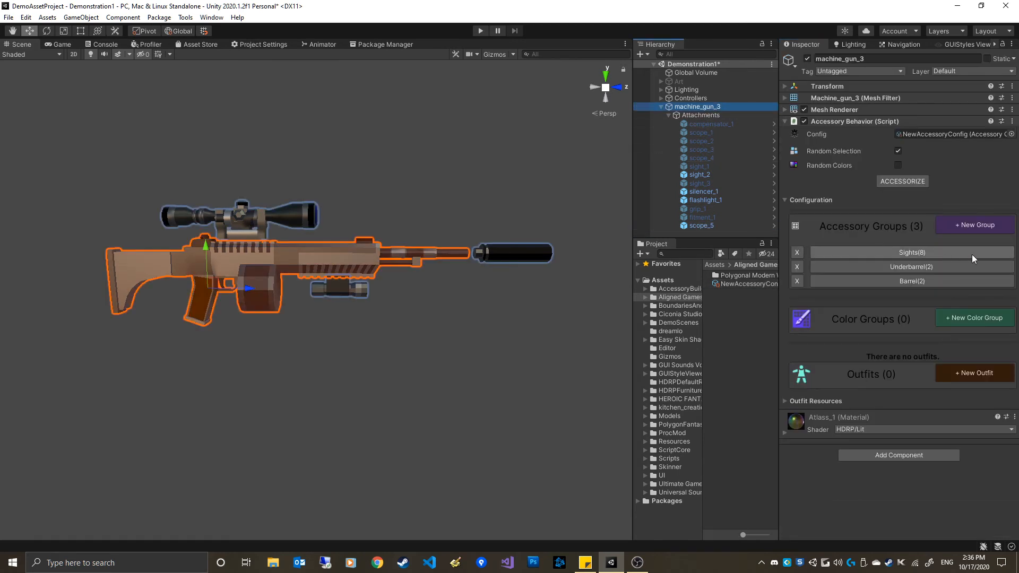
left_click(905, 182)
left_click(905, 182)
left_click(906, 181)
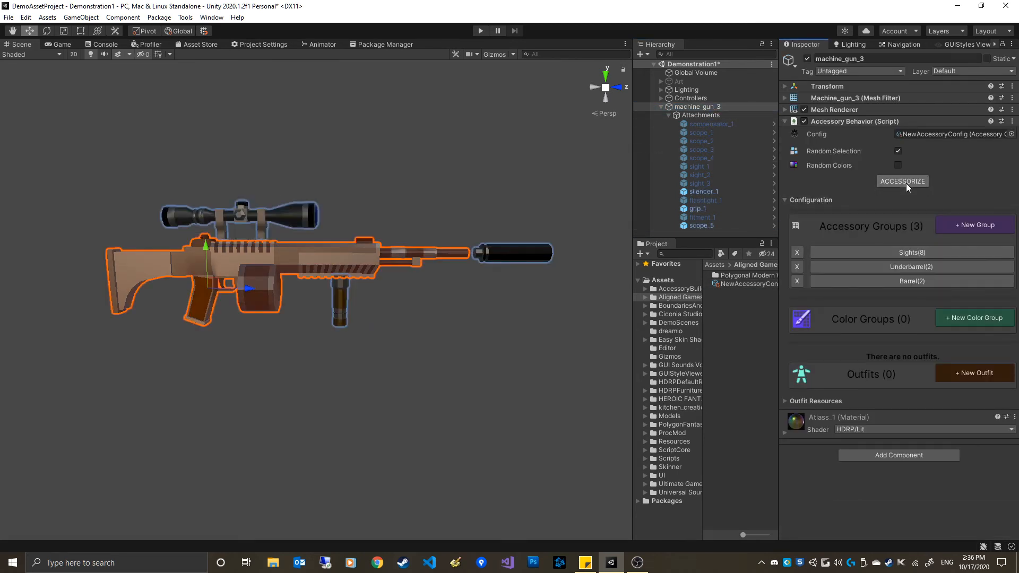
left_click(905, 181)
left_click(905, 182)
left_click(905, 182)
left_click(906, 183)
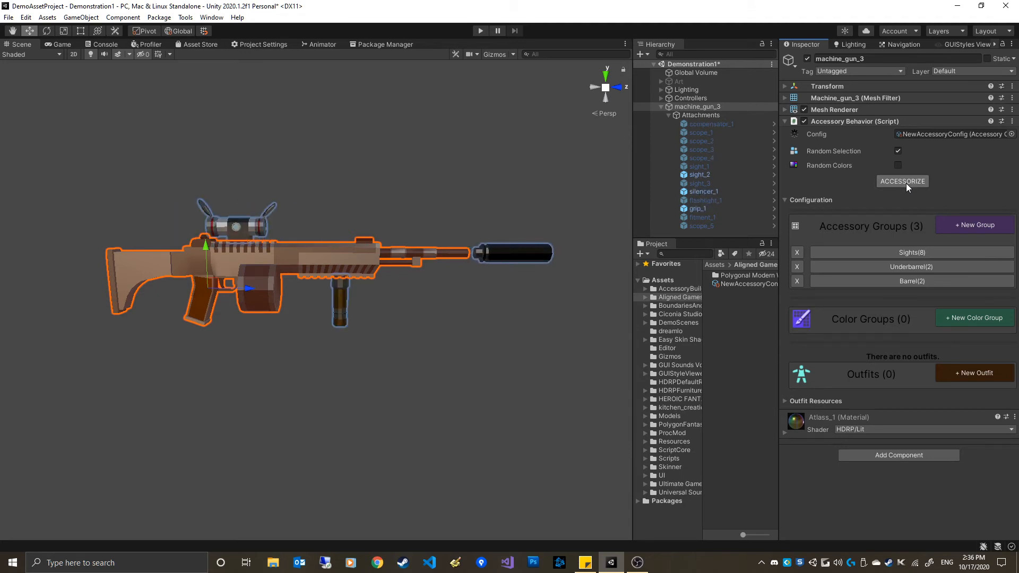
left_click(906, 183)
left_click(904, 183)
Examine the gun's attachments up close in the scene view
right_click_drag(316, 150, 388, 183, "alt")
middle_click_drag(531, 317, 332, 341)
left_click(463, 242)
left_click_drag(500, 246, 489, 248)
right_click_drag(366, 302, 394, 348, "alt")
left_click_drag(395, 348, 426, 350, "alt")
left_click_drag(539, 228, 588, 318, "alt")
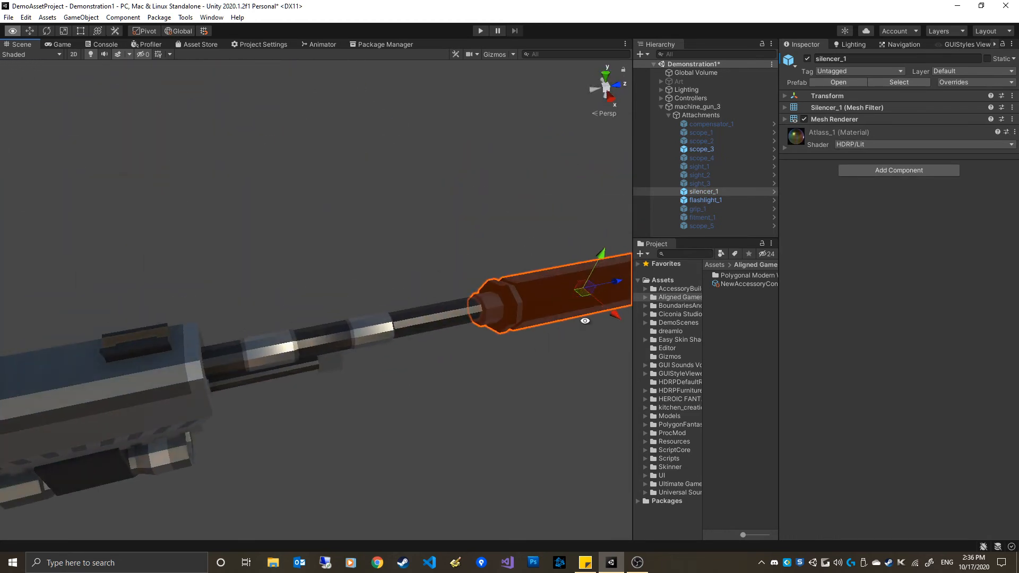
right_click_drag(494, 434, 399, 305, "alt")
left_click_drag(399, 304, 330, 246, "alt")
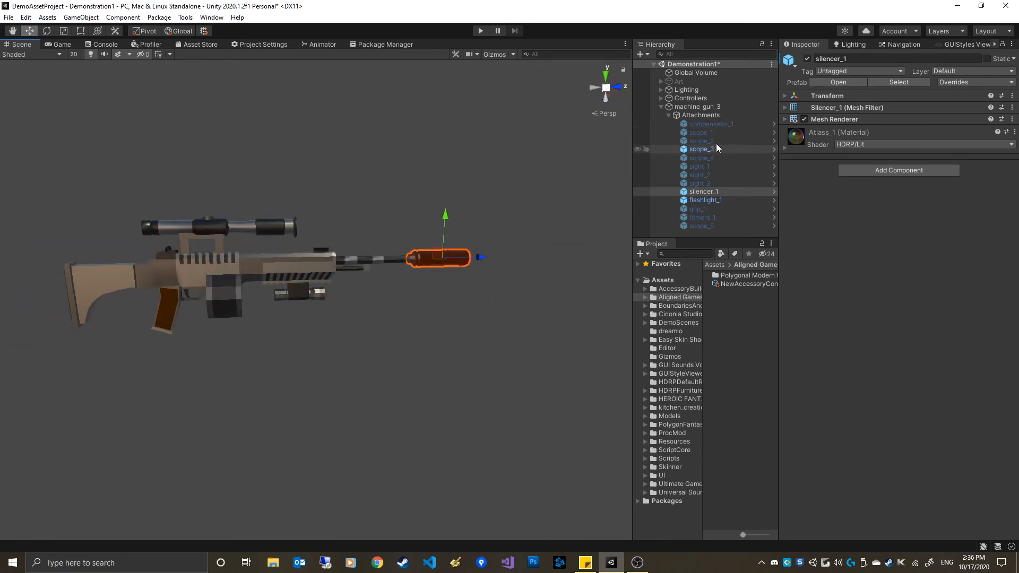
Run Accessorize on machine_gun_3 several more times to randomize its attachments
left_click(701, 106)
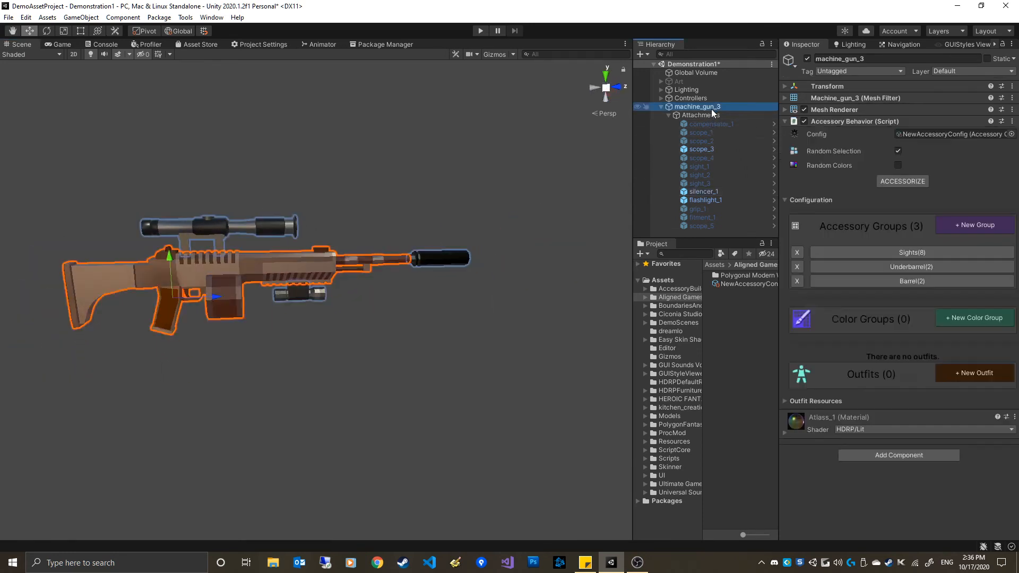
left_click(899, 180)
left_click(899, 180)
left_click(900, 180)
left_click(899, 180)
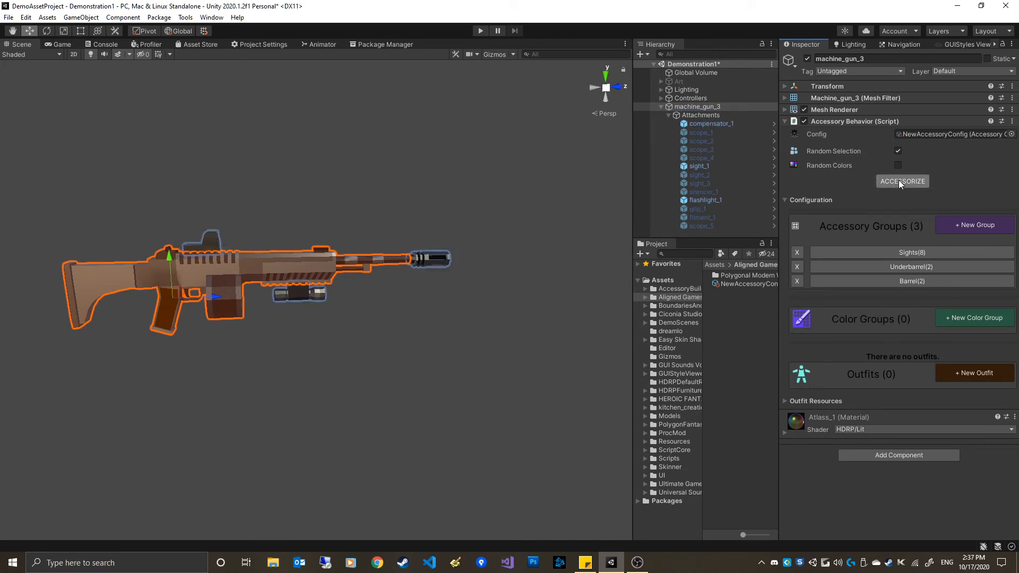
left_click(899, 180)
left_click(900, 180)
left_click(900, 180)
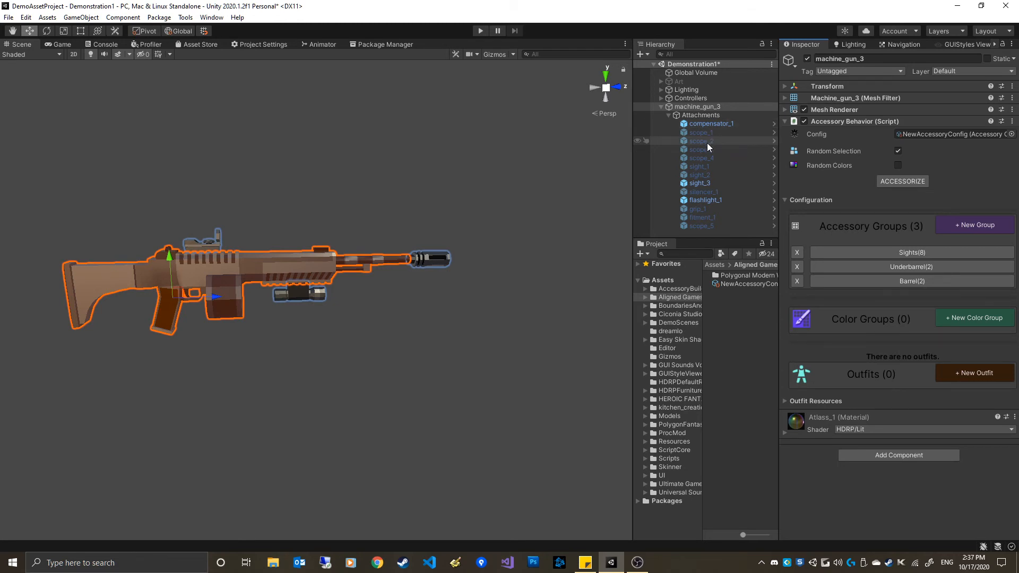
Review the Accessory Behavior's Configuration and Outfit Resources sections
left_click(860, 122)
left_click(860, 122)
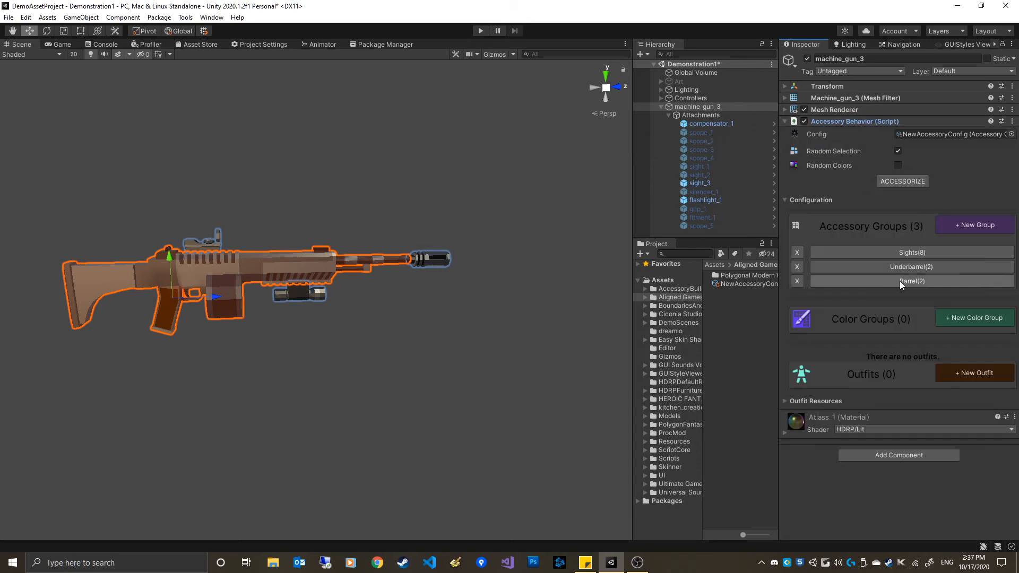
left_click(829, 201)
left_click(828, 201)
left_click(826, 202)
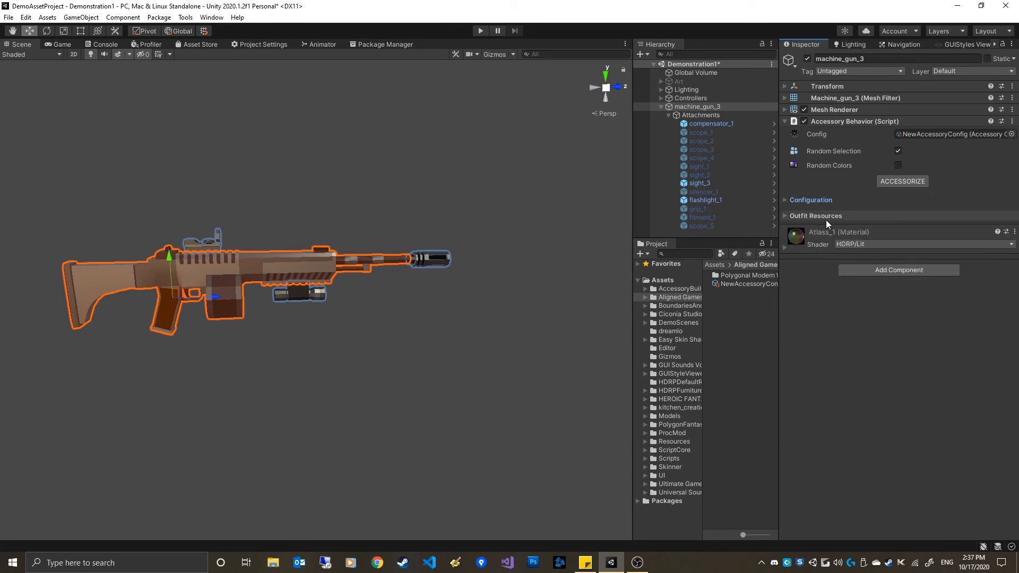
left_click(824, 216)
left_click(813, 200)
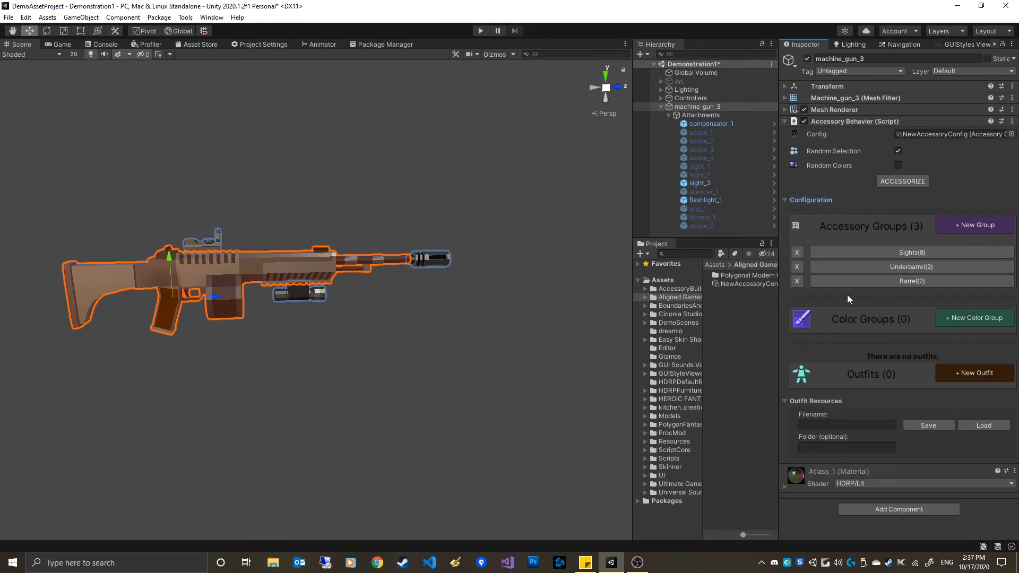
left_click(819, 402)
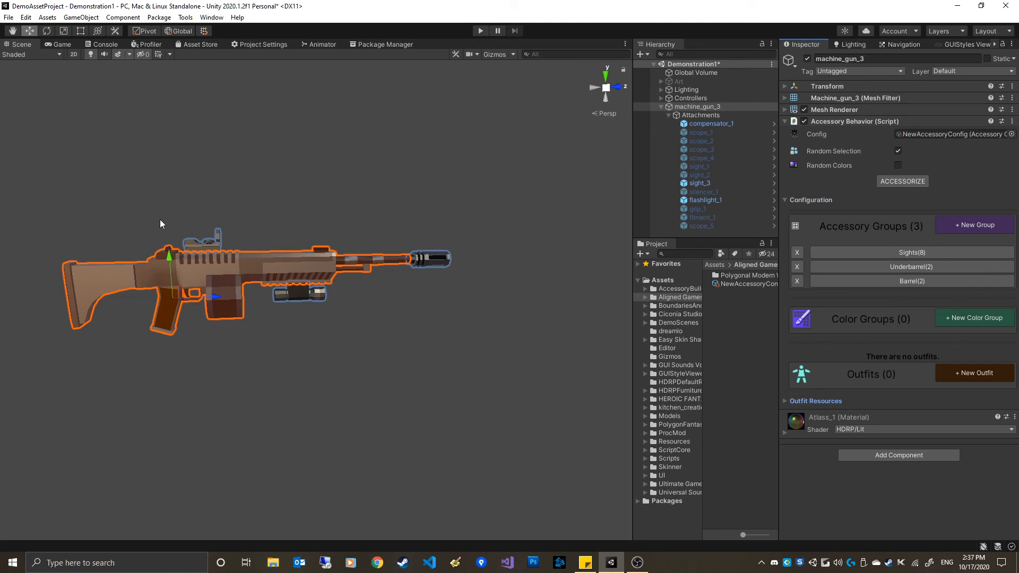
left_click(271, 373)
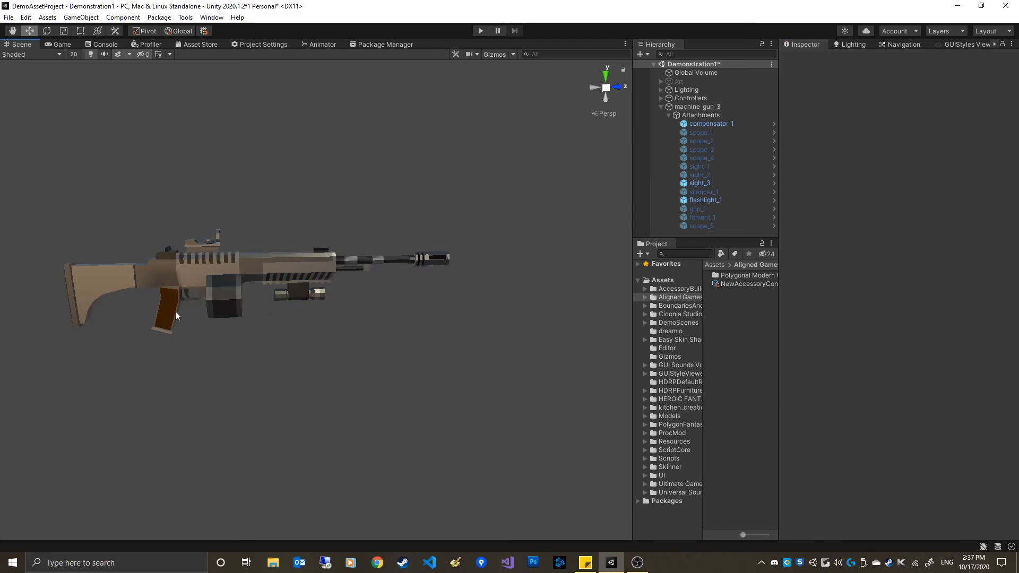
left_click(719, 106)
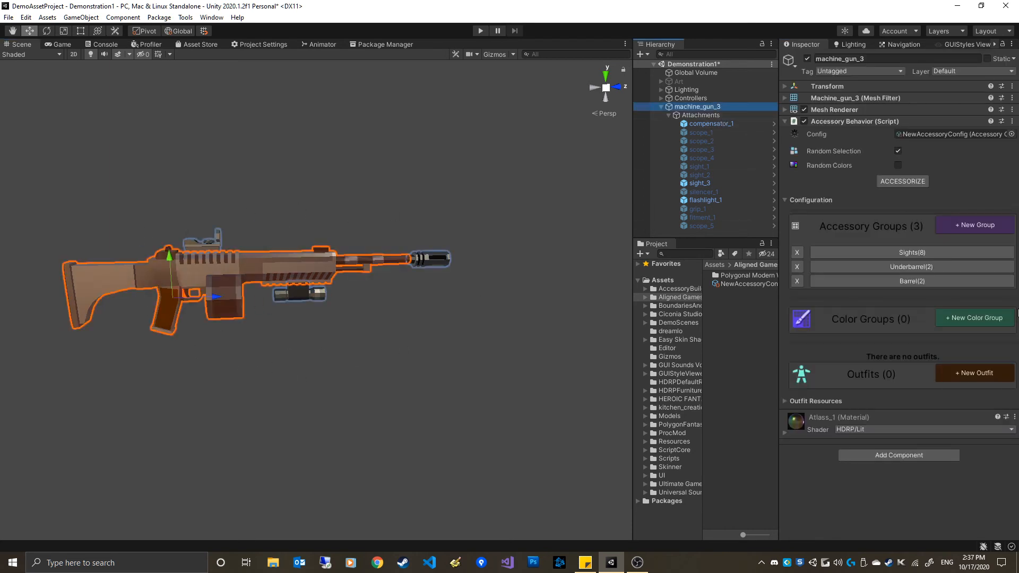
Create a new outfit from the current attachments and name it CloseQuarters
left_click(980, 373)
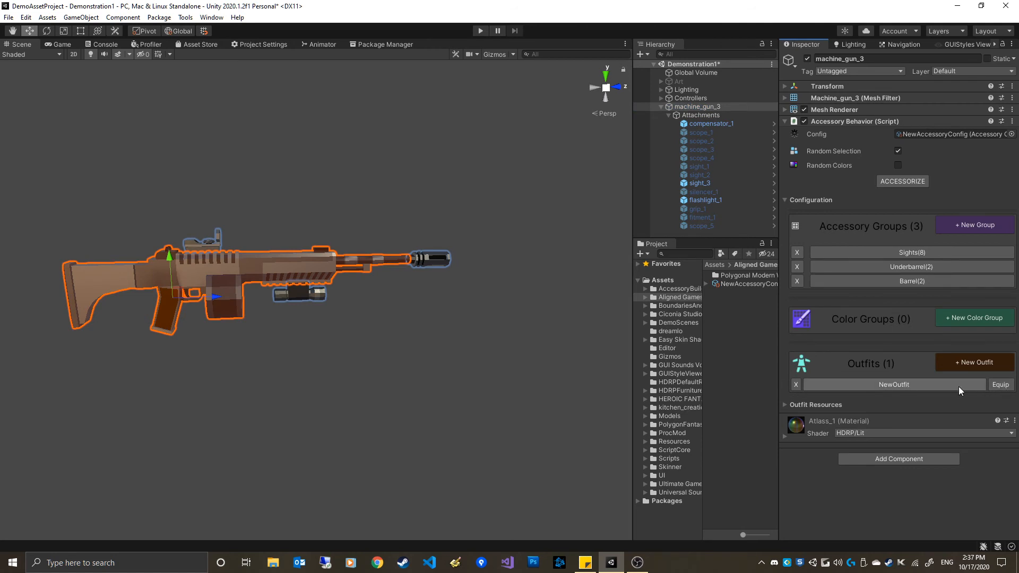
left_click(904, 386)
left_click(927, 399)
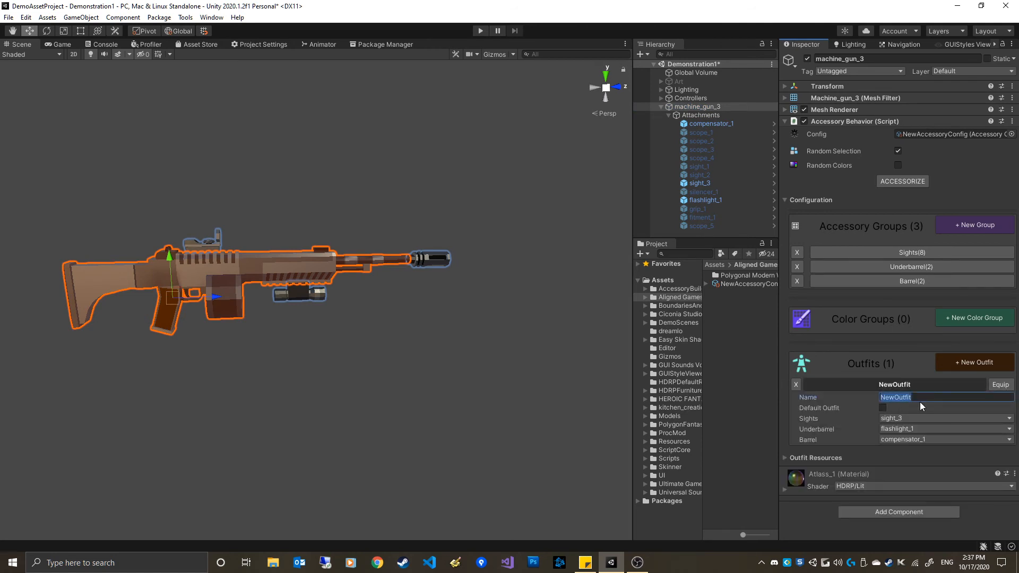
type("CloseQuare")
key("BackSpace")
type("ters")
Randomize the attachments with Accessorize several times, then equip the CloseQuarters outfit
left_click(904, 181)
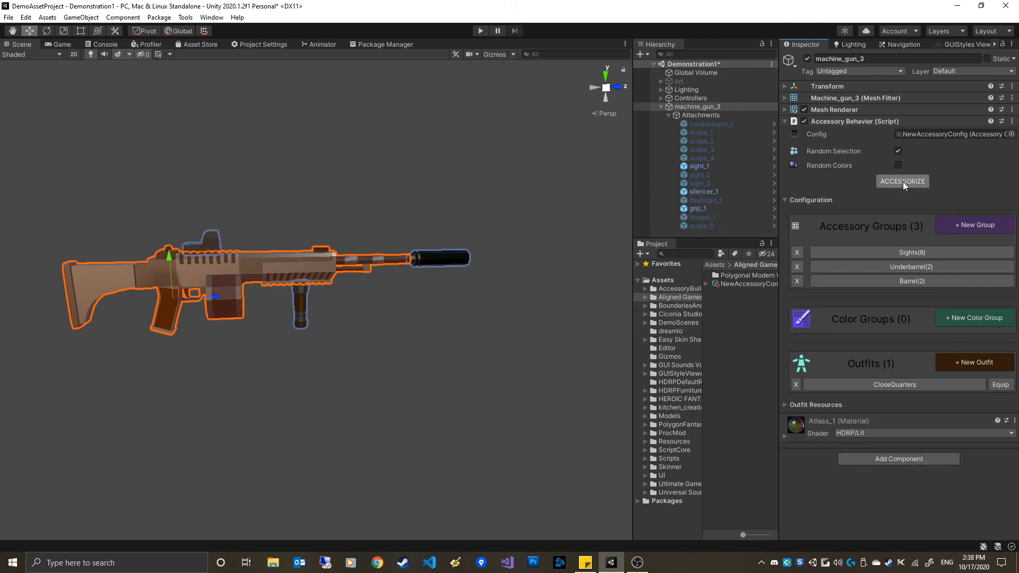
left_click(903, 182)
left_click(903, 181)
left_click(903, 181)
left_click(903, 181)
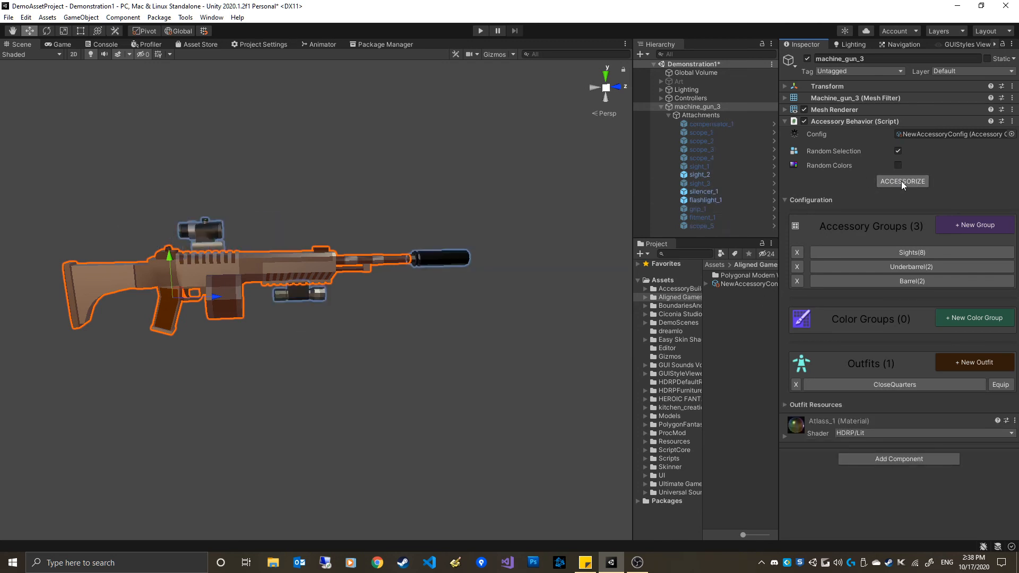
left_click(903, 181)
left_click(903, 181)
left_click(902, 181)
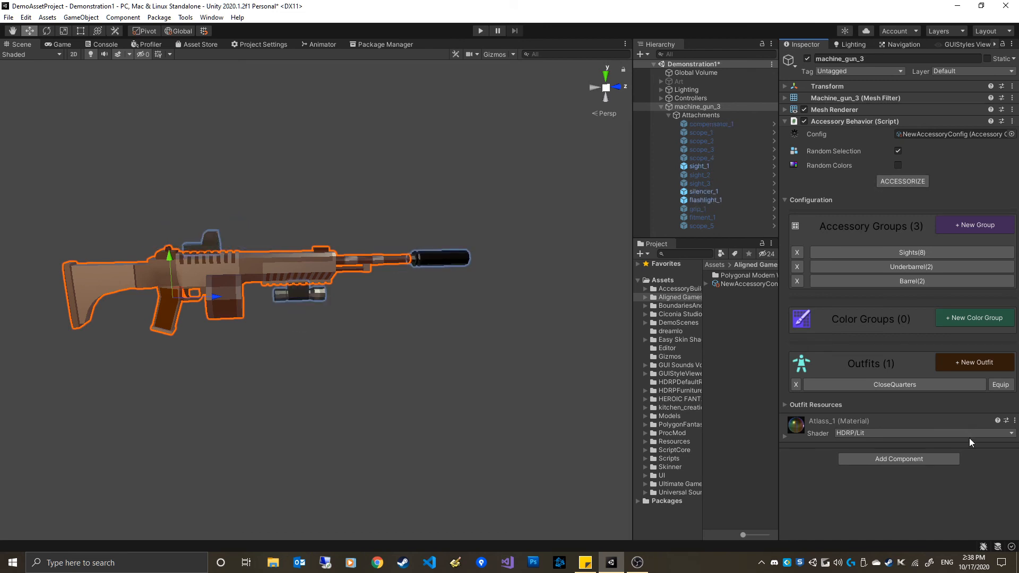
left_click(1003, 385)
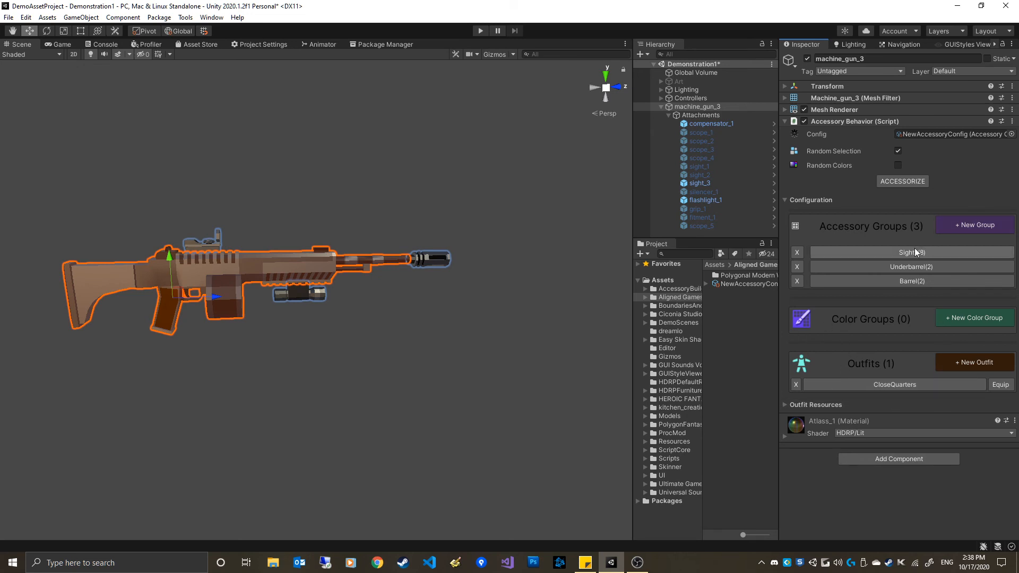
In the Sights group, set scope_1's display name to LargeBlackScope
left_click(878, 252)
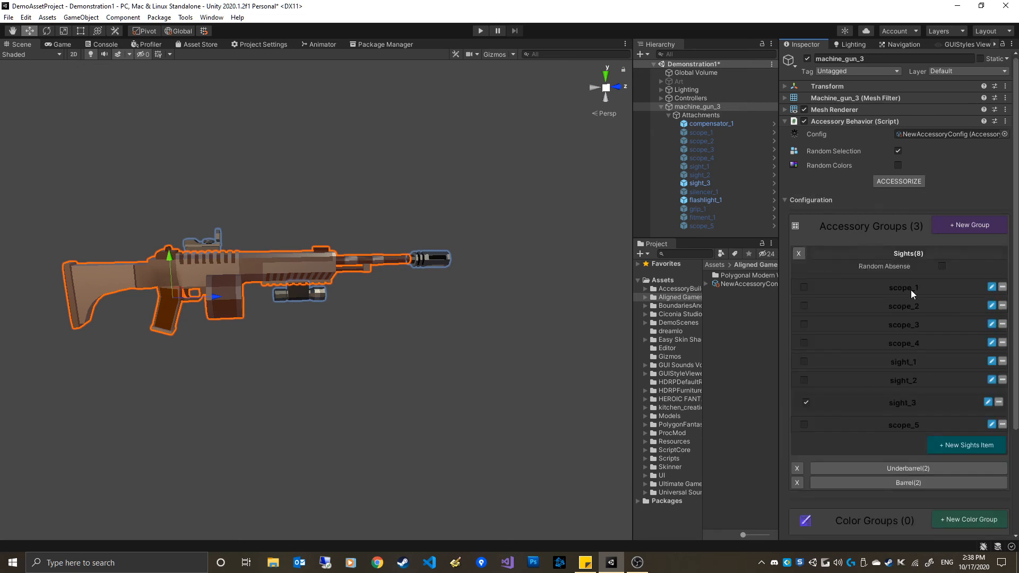
left_click(992, 286)
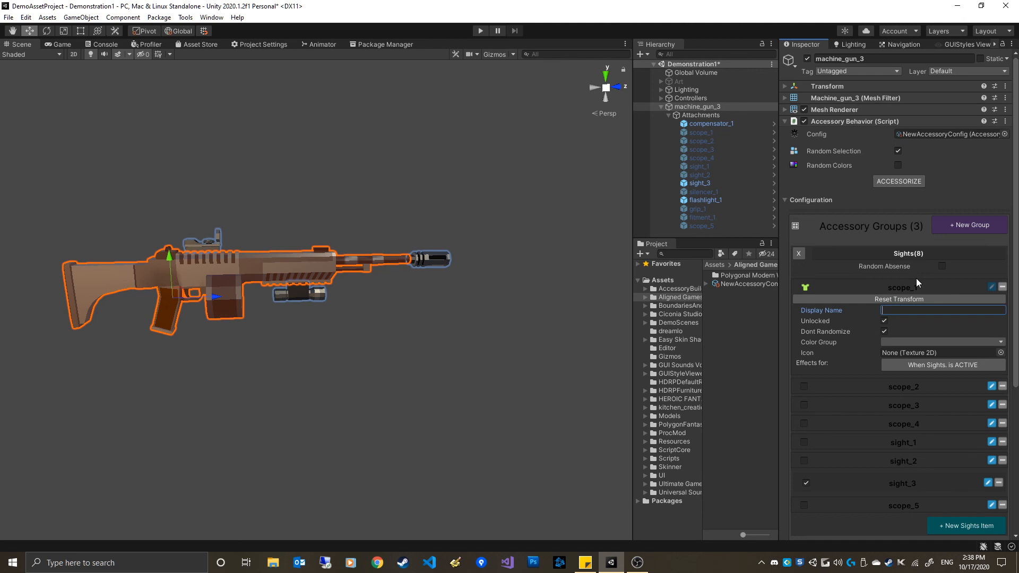
left_click(973, 289)
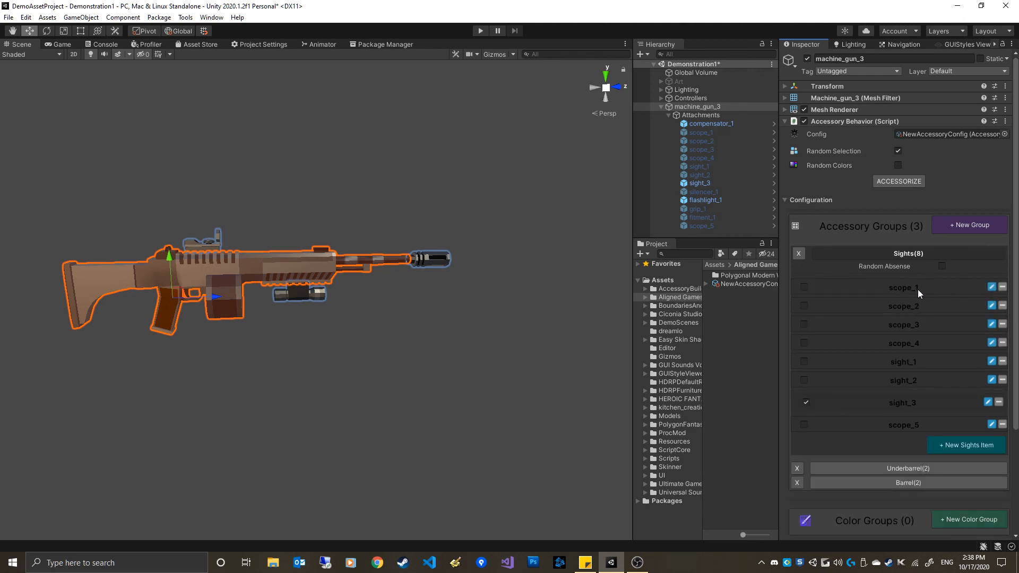
left_click(992, 286)
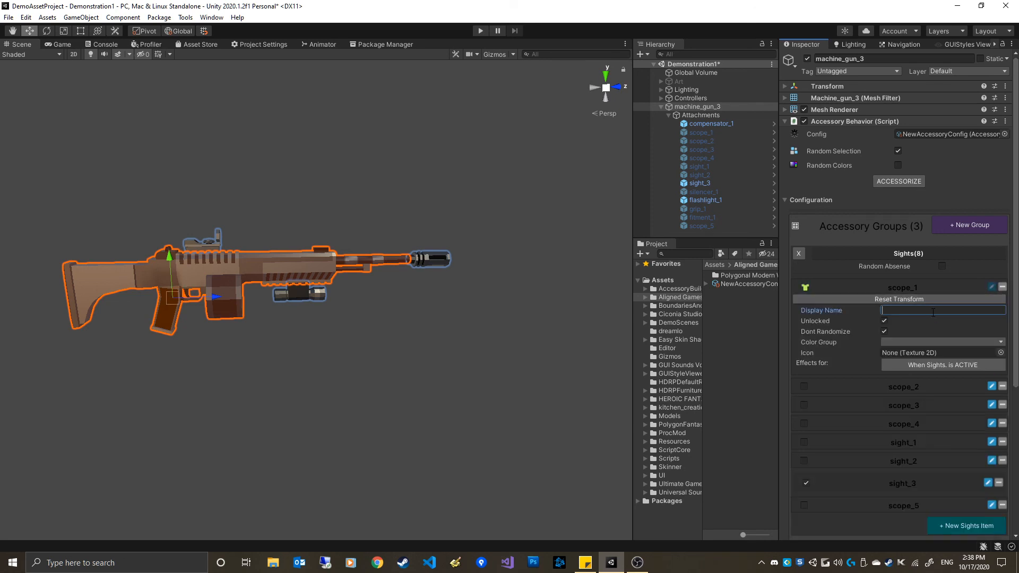
type("Larger")
key("BackSpace")
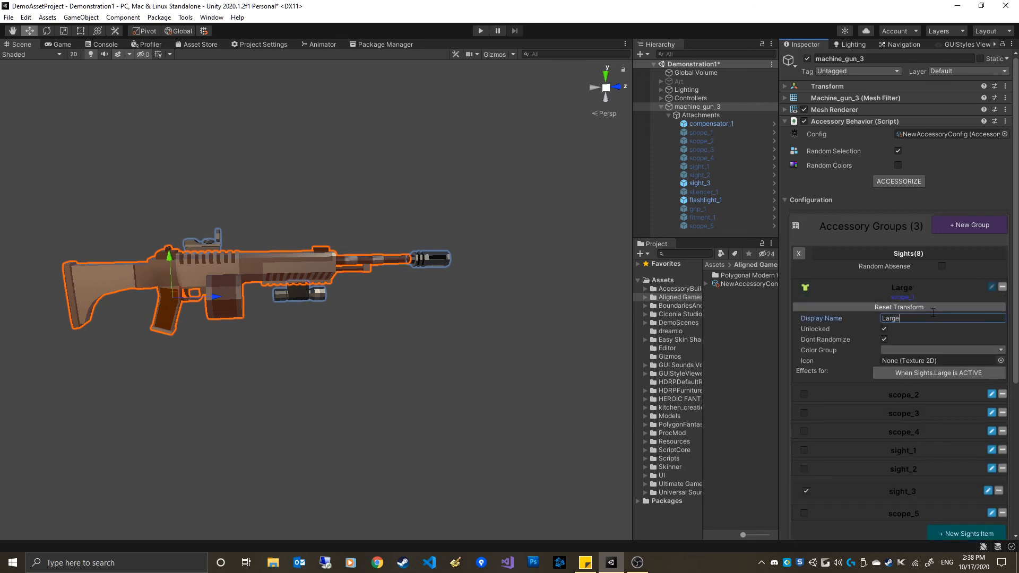
type("BlackScope")
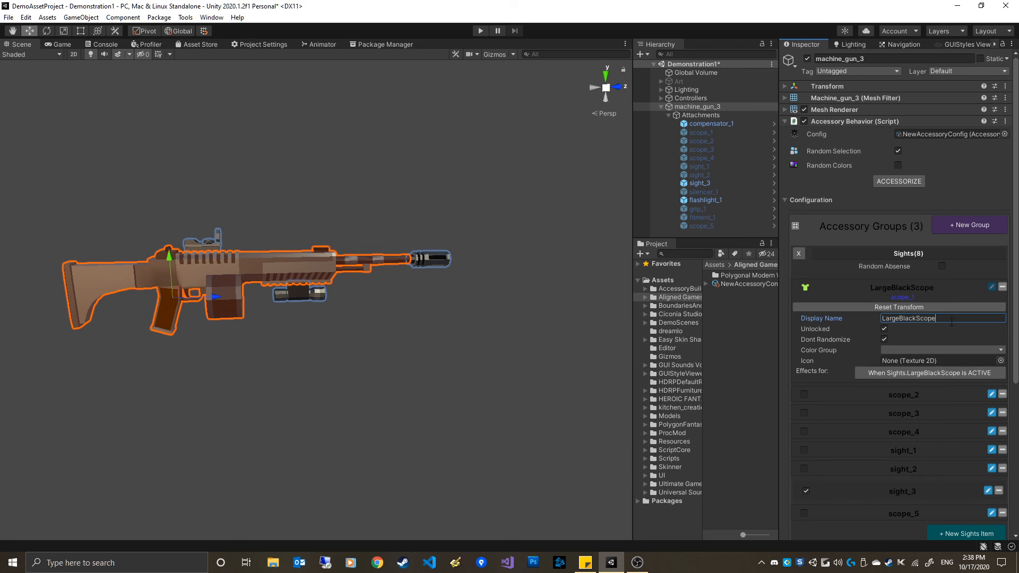
left_click(992, 287)
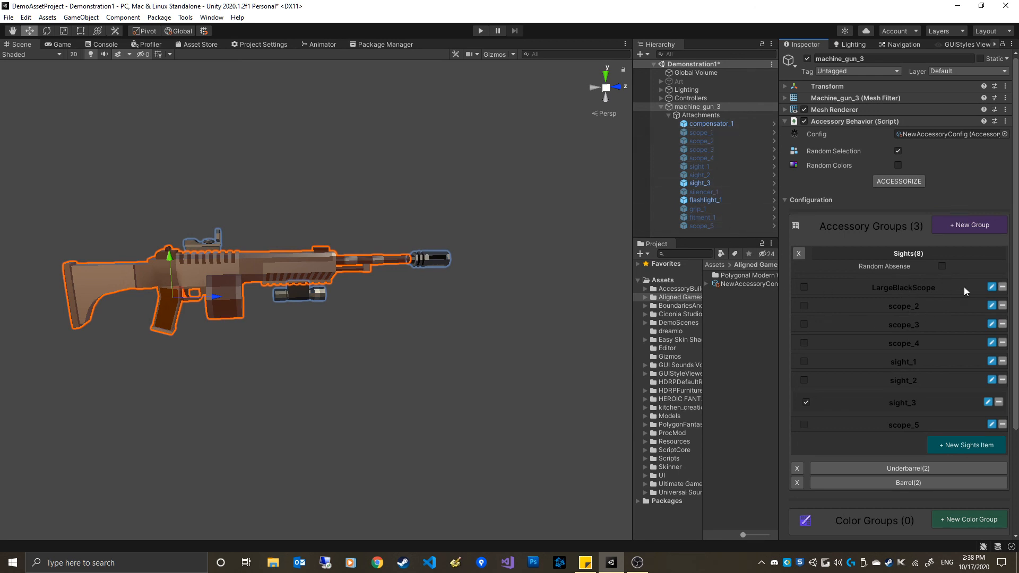
left_click(992, 286)
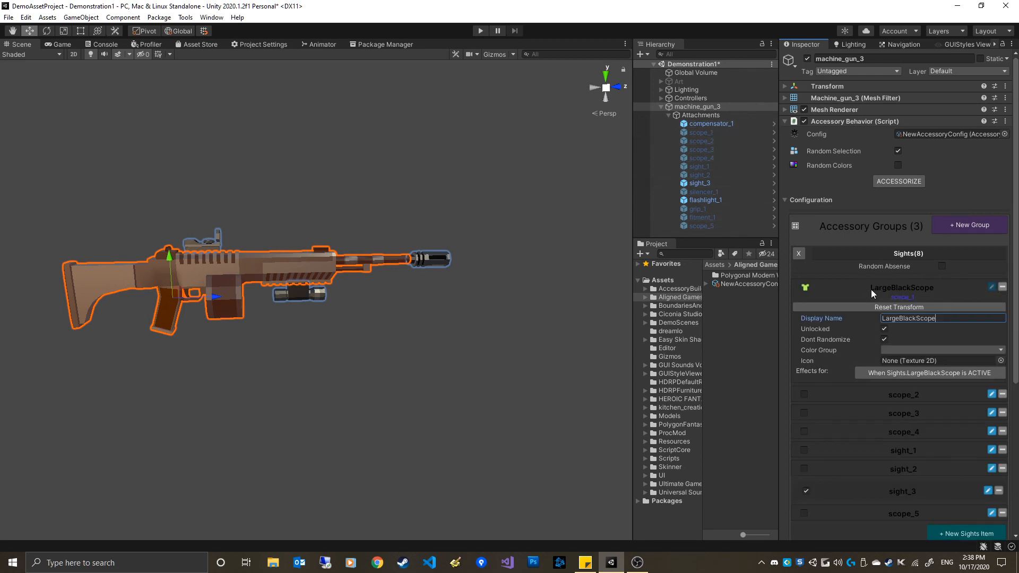
left_click(991, 287)
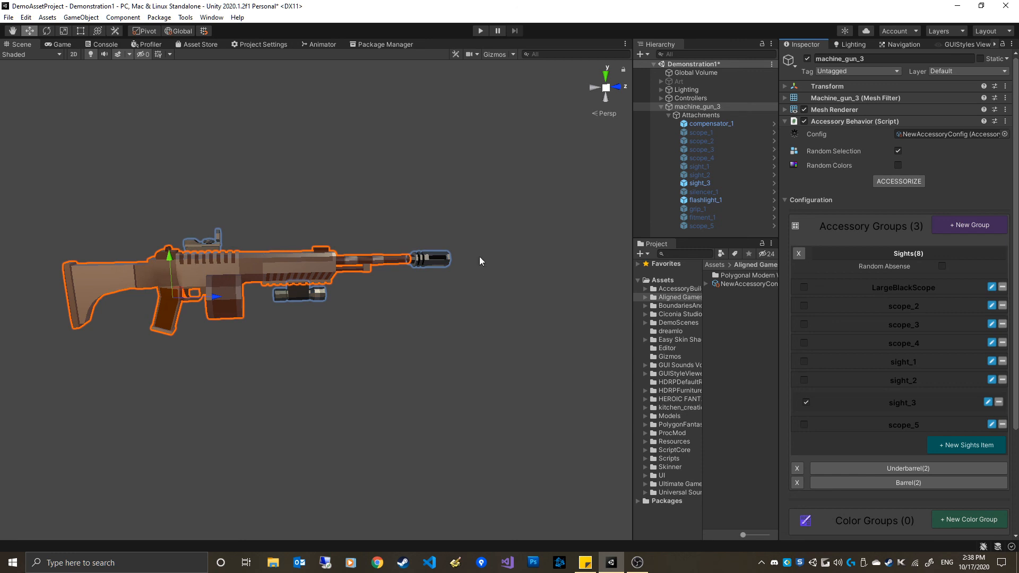
left_click(992, 287)
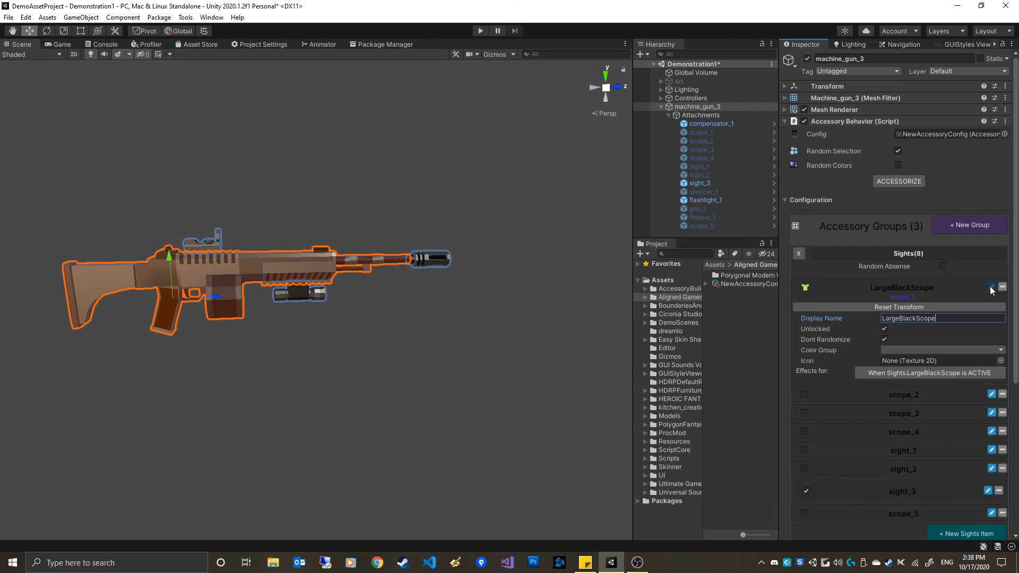
left_click(992, 288)
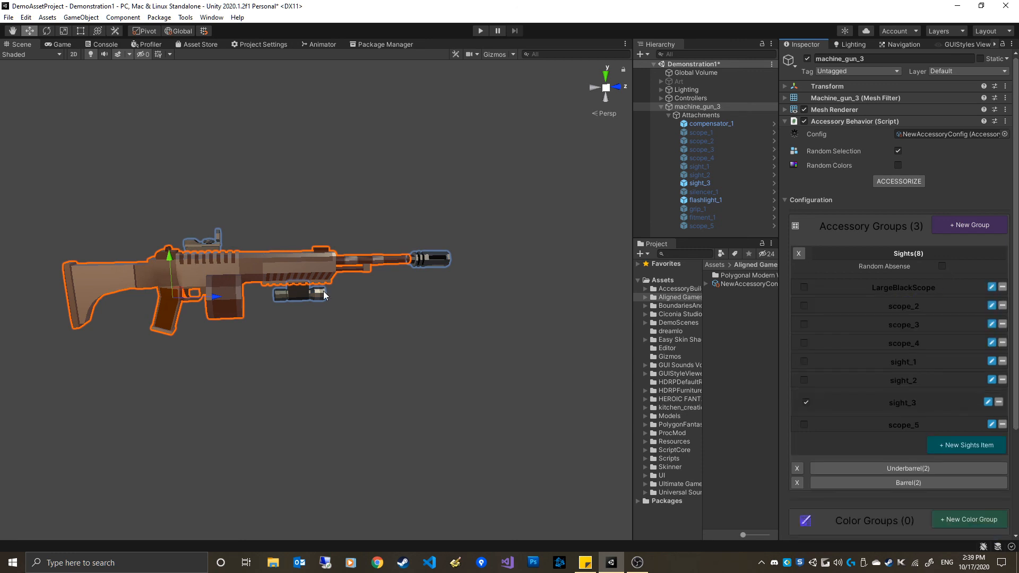
Examine the machine gun from different angles in the scene view
left_click(337, 222)
middle_click_drag(300, 208, 390, 218)
left_click_drag(405, 269, 291, 281, "alt")
left_click(701, 116)
left_click(698, 107)
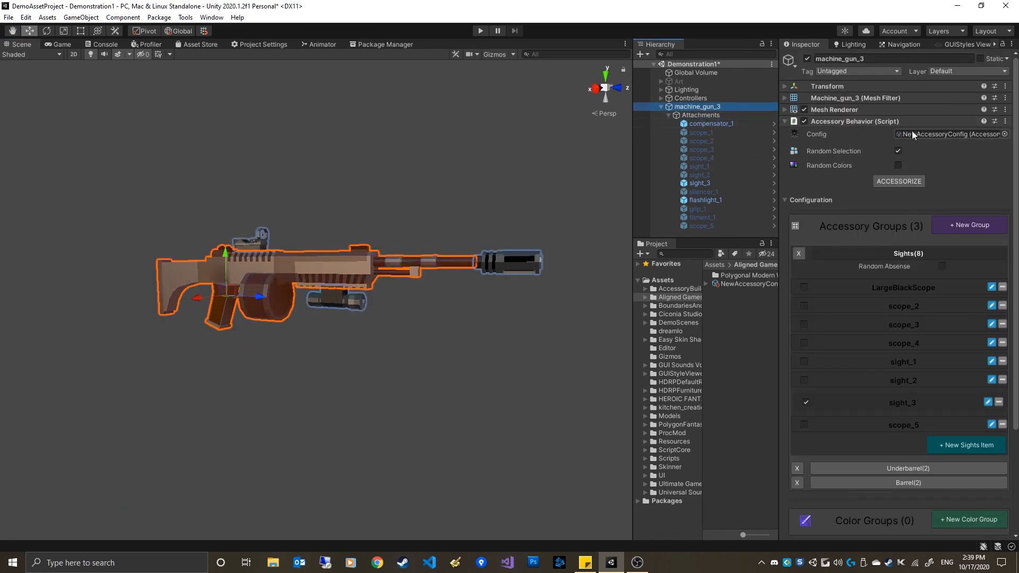
left_click_drag(298, 304, 412, 290, "alt")
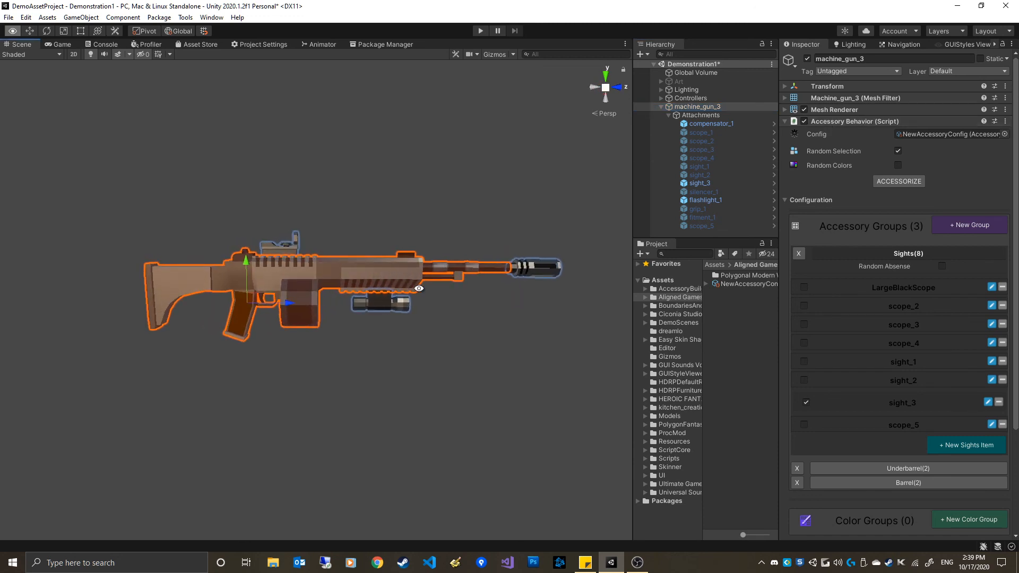